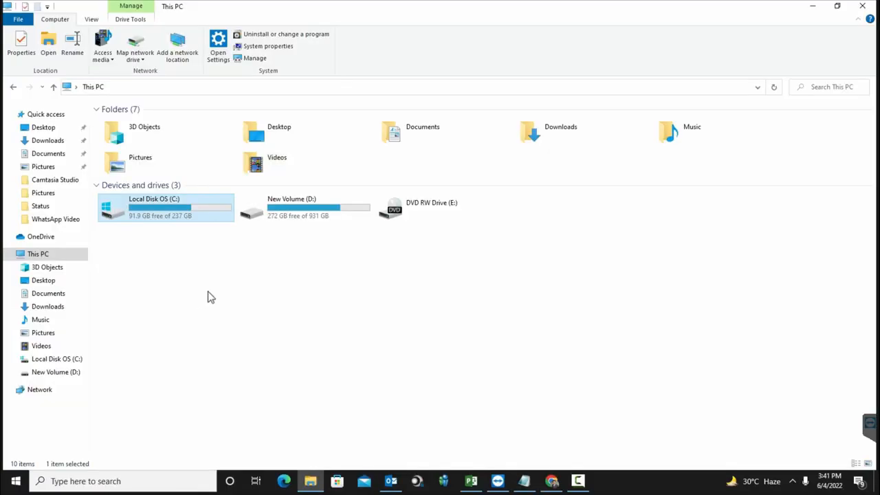
- Copy the MEGA download link from the untitled Notepad note
left_click(524, 482)
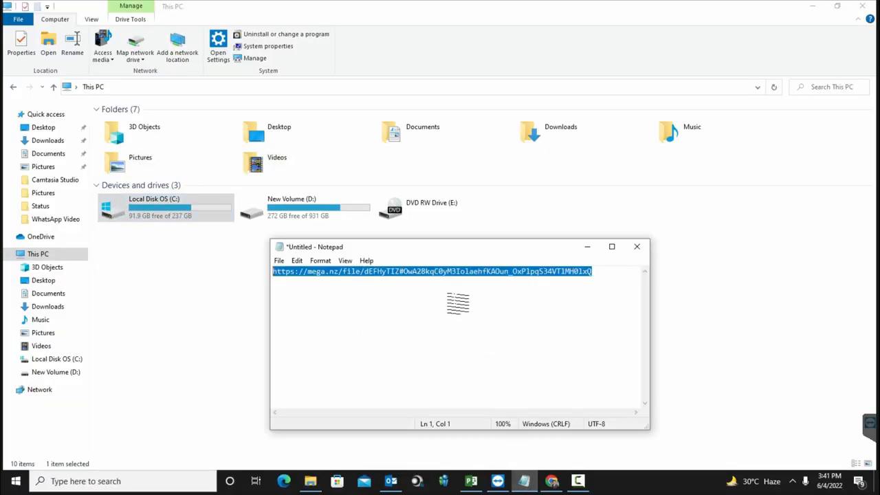
right_click(327, 272)
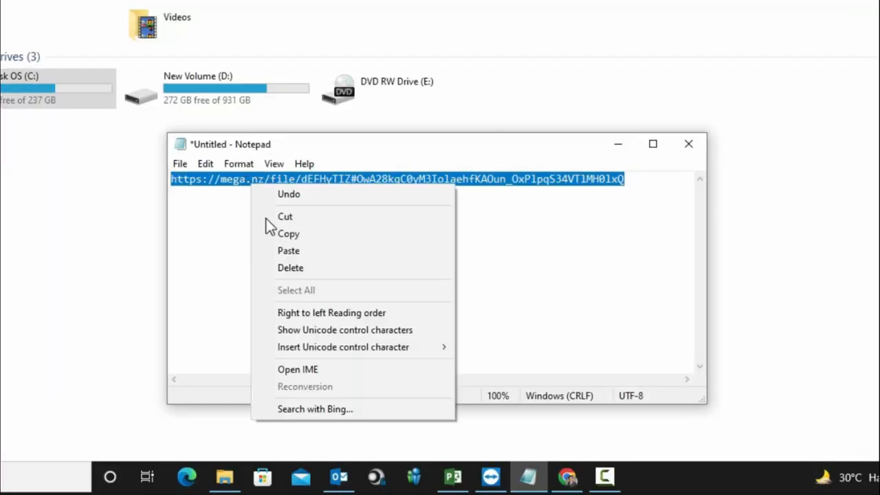
left_click(282, 234)
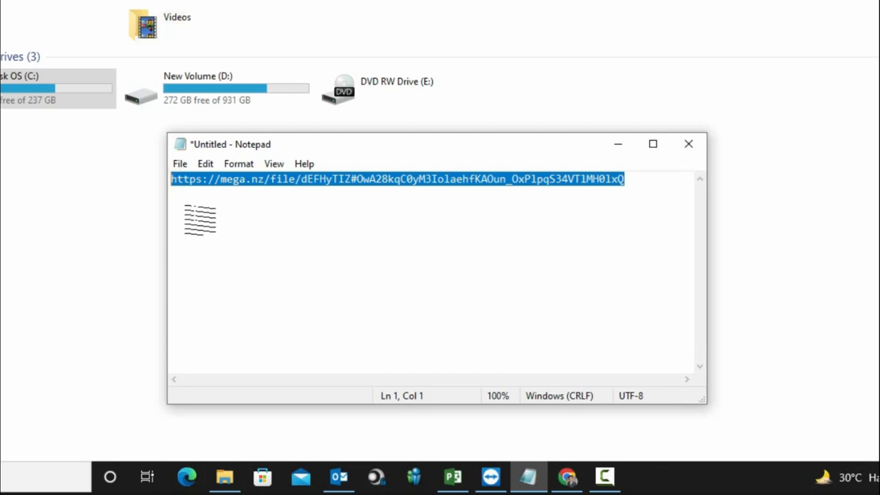
left_click(115, 232)
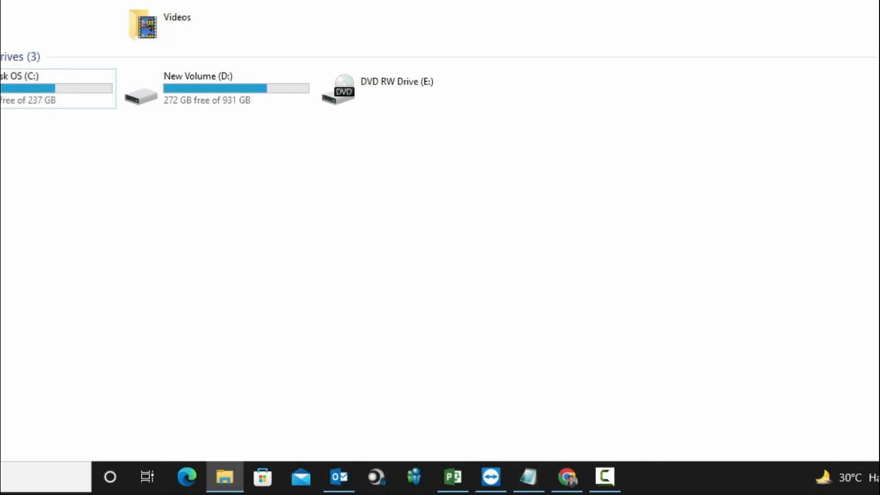
- Load the copied MEGA link in Google Chrome and resume the download of macOS Monetary VM - Coding Pursuits.zip
left_click(16, 481)
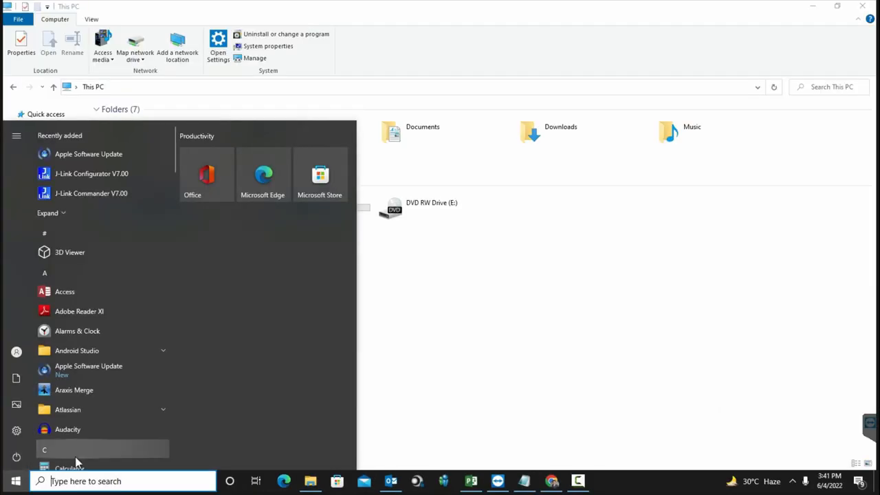
type("chrom")
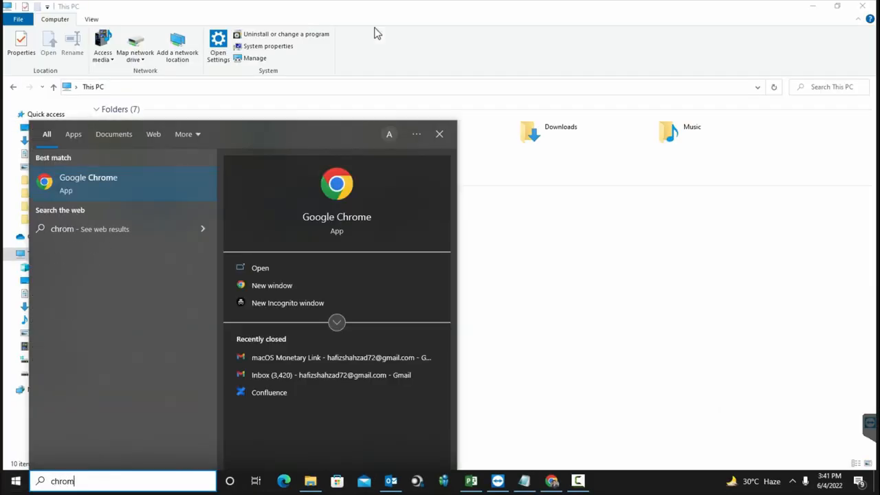
left_click(98, 184)
key("ctrl+v")
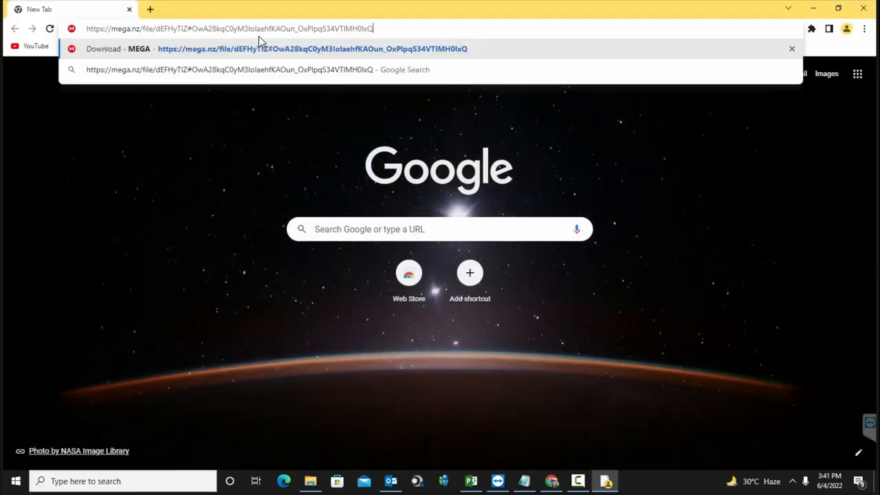
key("Return")
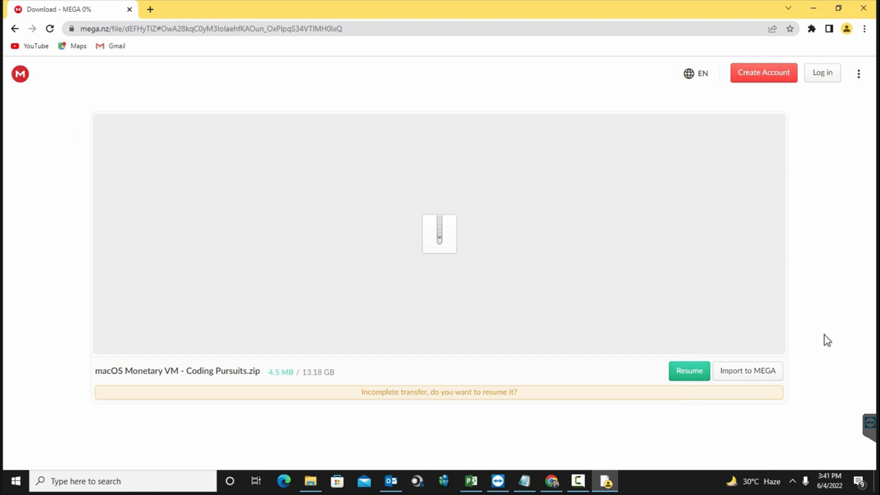
left_click(707, 371)
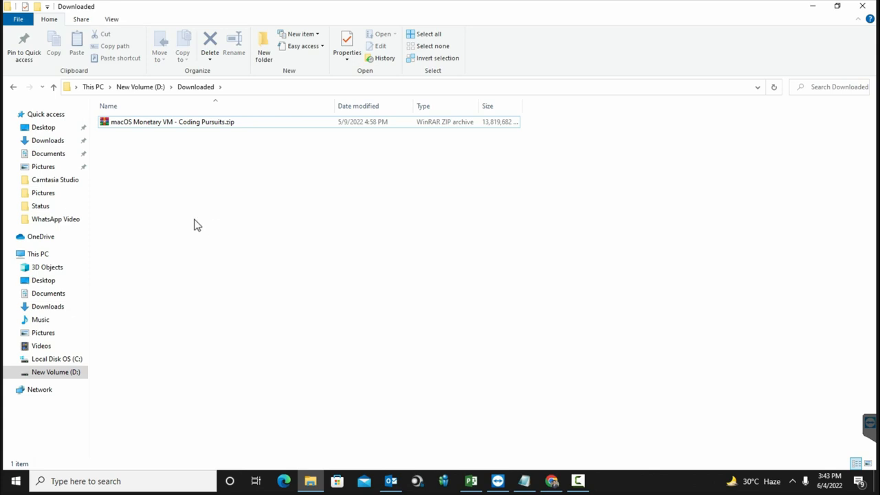
- Extract macOS Monetary VM - Coding Pursuits.zip into the current Downloaded folder on drive D
left_click(165, 127)
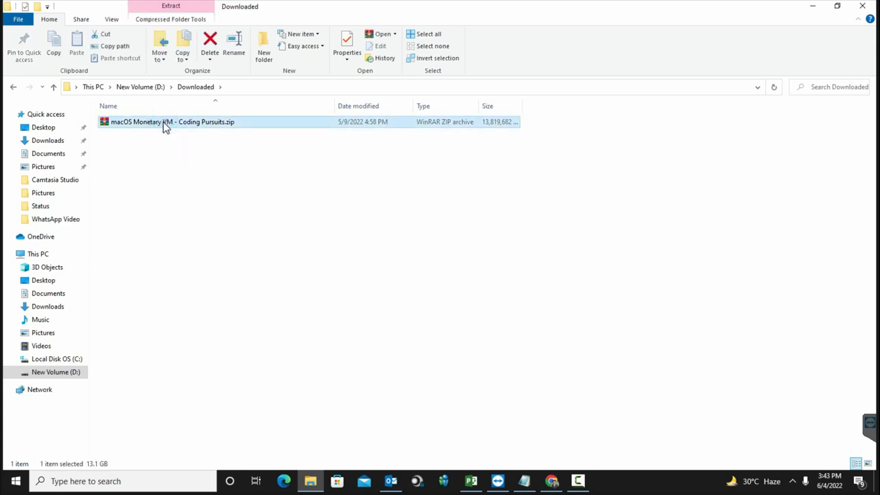
right_click(165, 127)
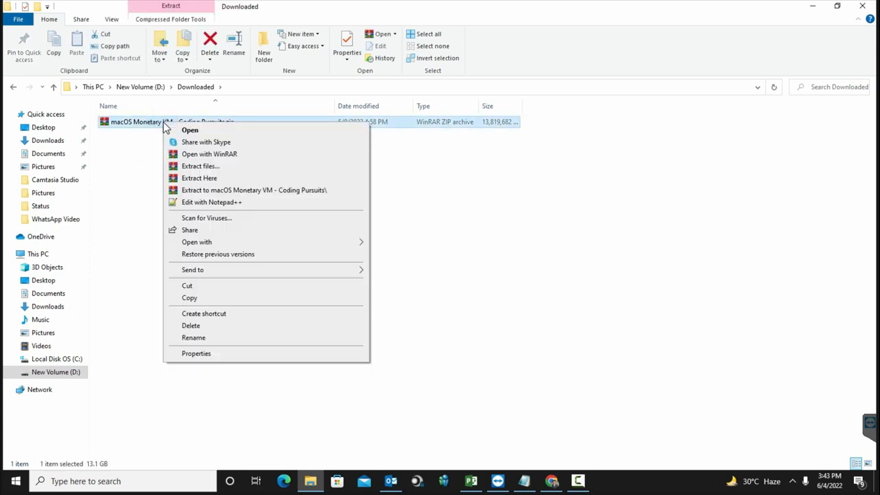
left_click(196, 178)
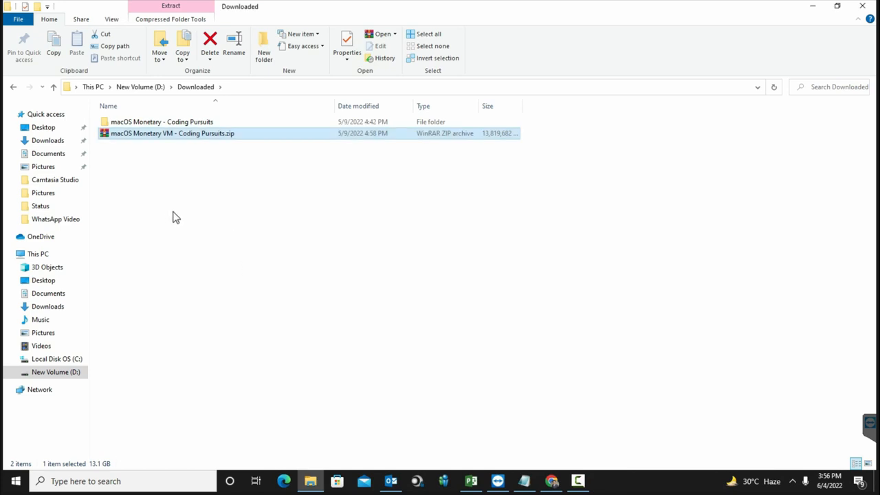
- Launch the VMware Workstation 16.2.0 installer from the extracted 1- Step folder and allow it to make changes
double_click(143, 122)
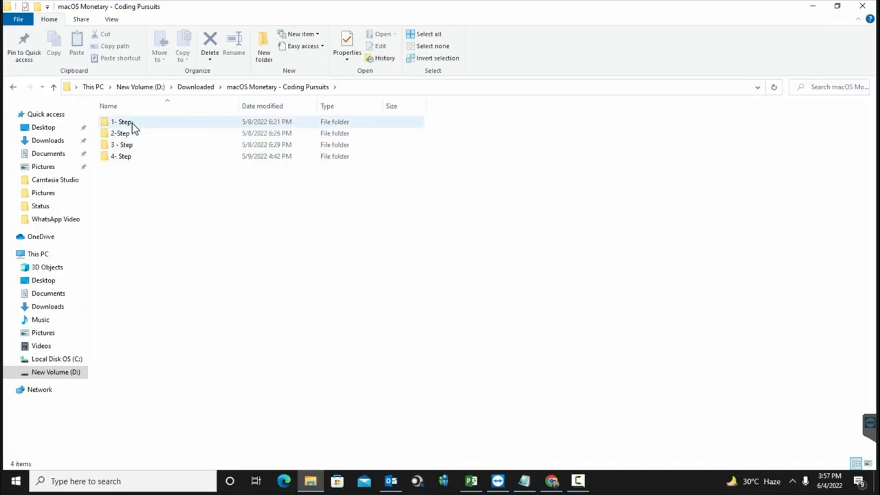
double_click(132, 123)
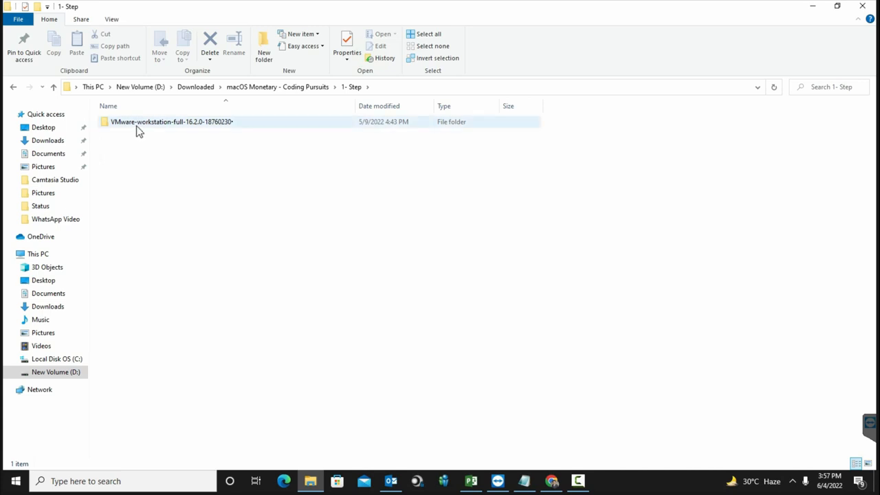
double_click(137, 125)
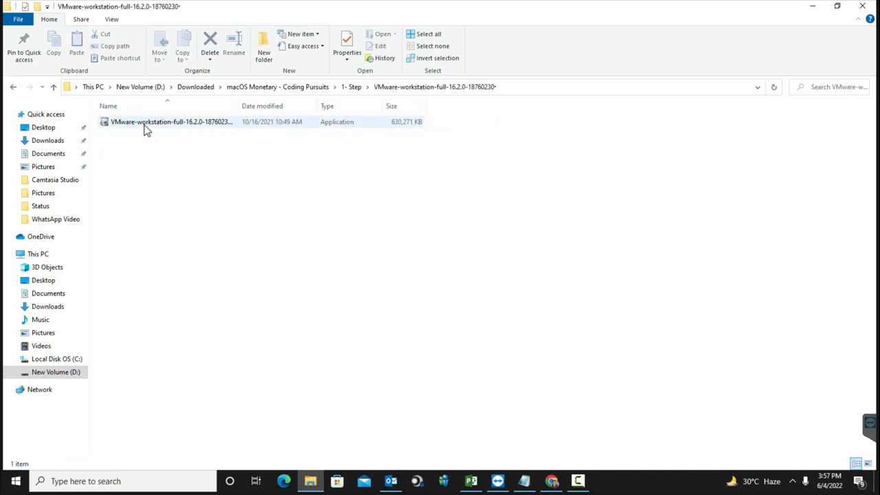
double_click(145, 127)
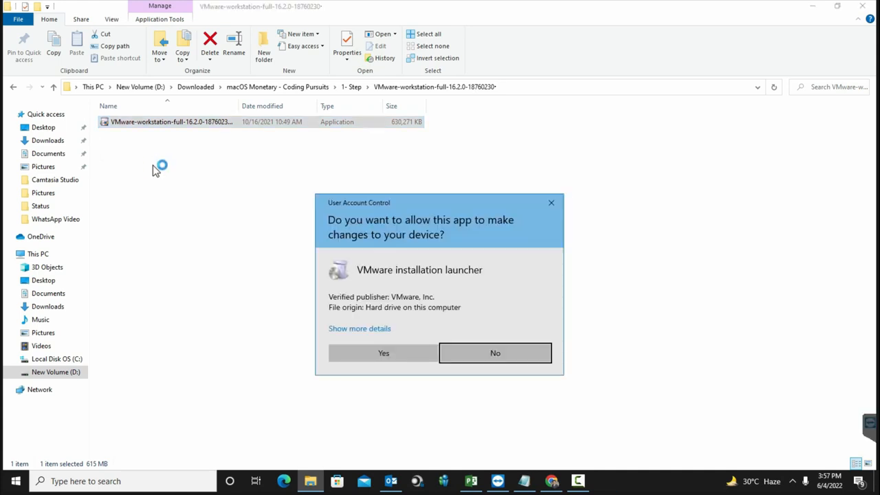
left_click(360, 349)
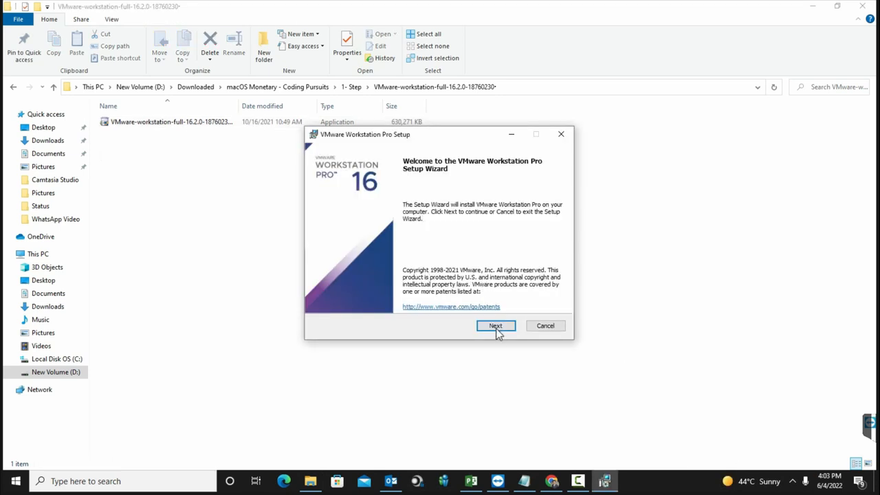
- Accept the license agreement and install VMware Workstation Pro with the default options, keeping both shortcuts, and finish the setup
left_click(495, 326)
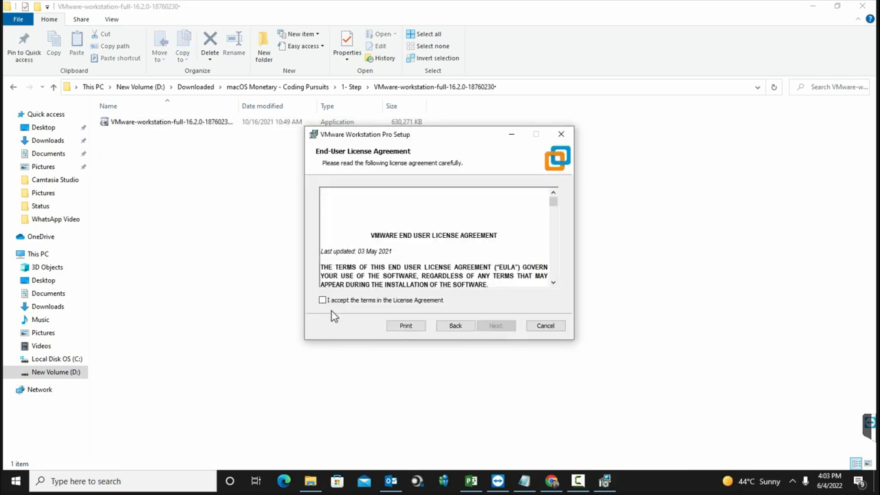
left_click(323, 300)
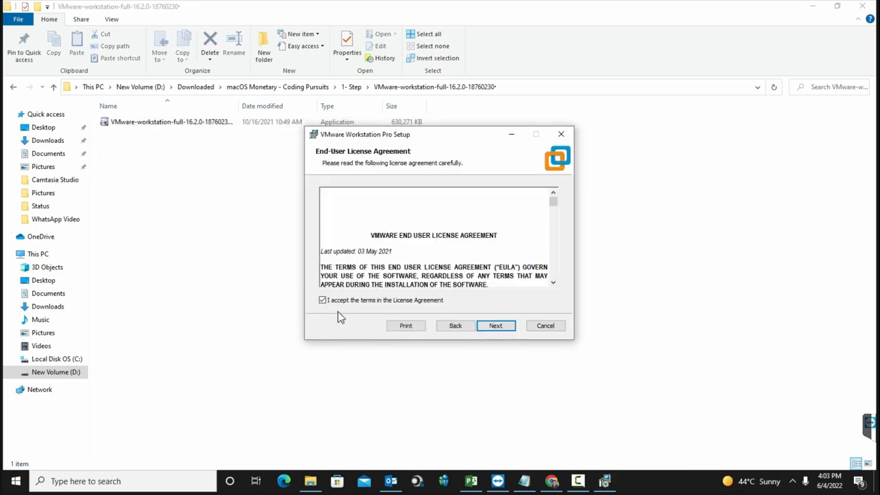
left_click(495, 326)
left_click(500, 328)
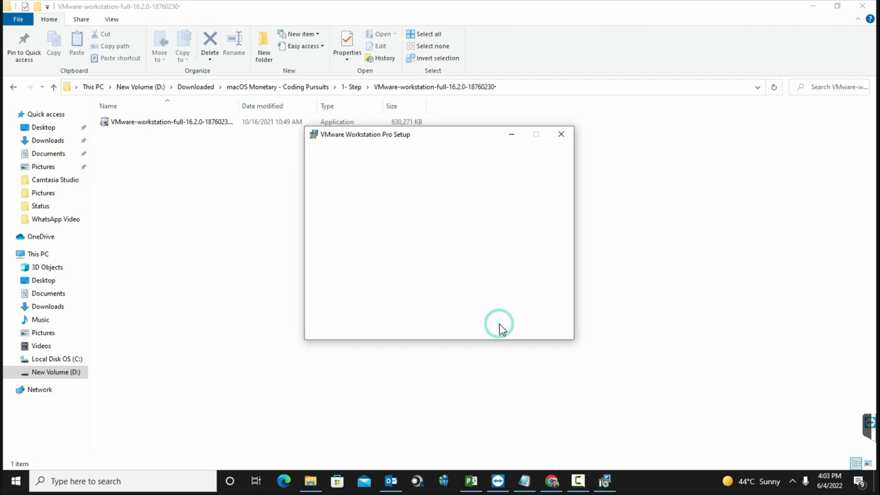
left_click(497, 328)
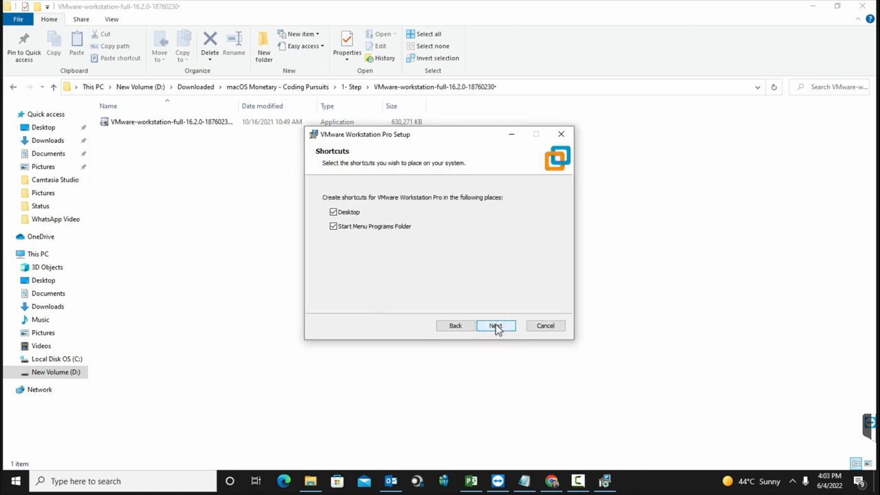
left_click(497, 328)
left_click(496, 326)
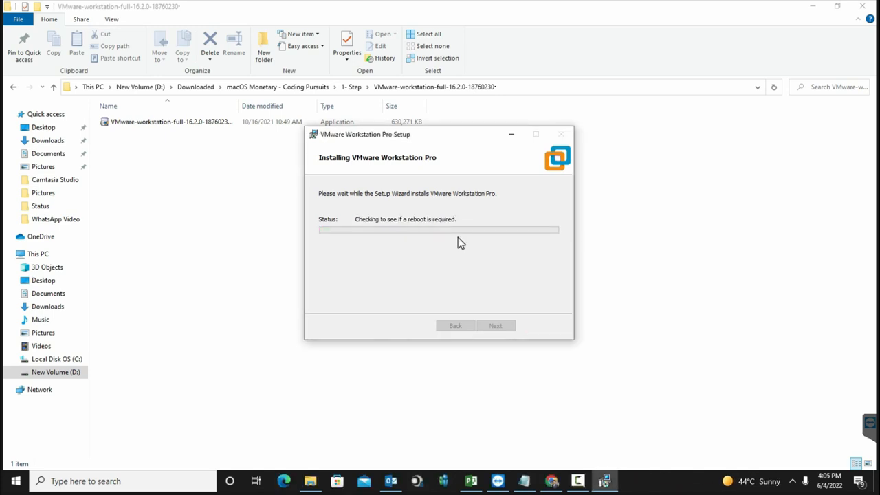
left_click(546, 326)
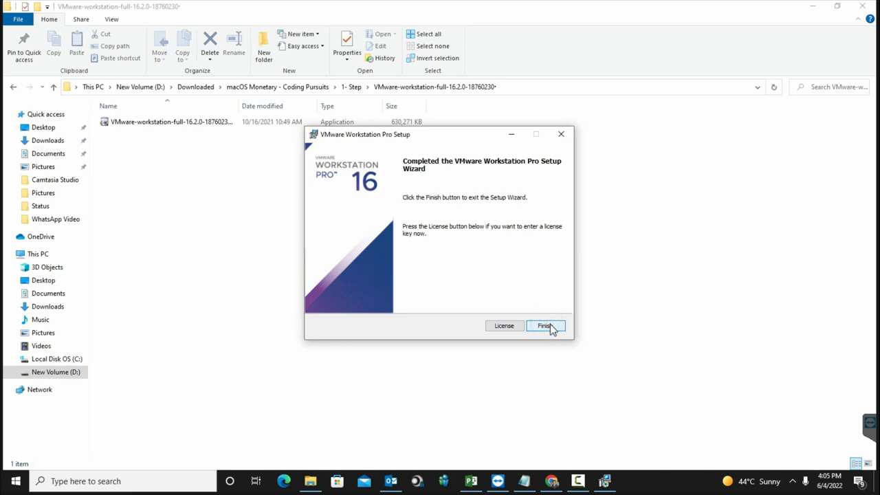
- Go back to the macOS Monetary - Coding Pursuits folder and open VMwareUnlocker3.0.3 inside 2-Step
left_click(53, 86)
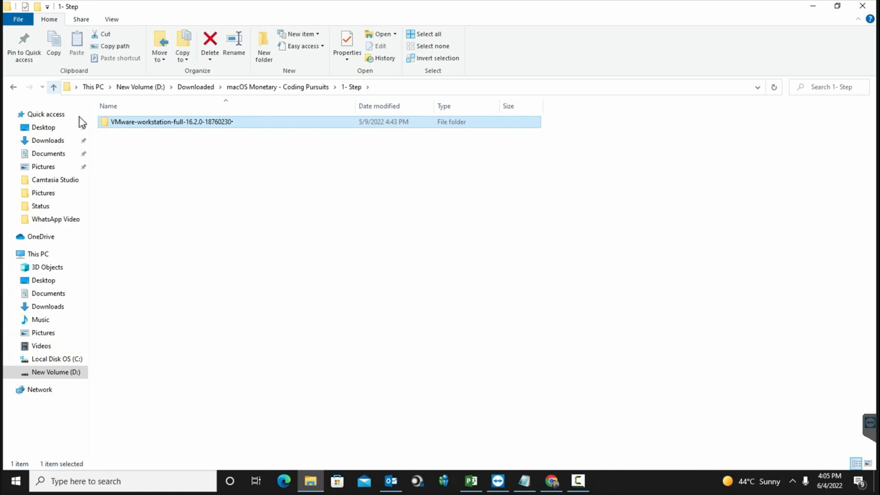
left_click(54, 88)
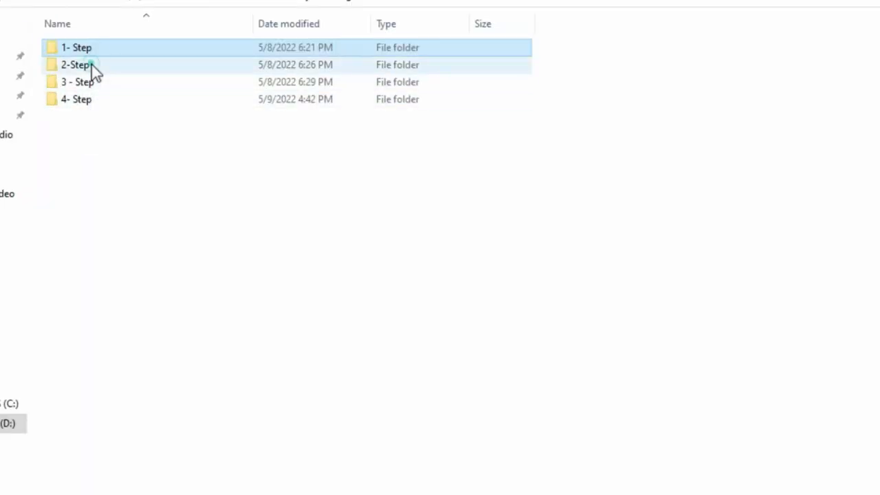
left_click(93, 69)
double_click(93, 69)
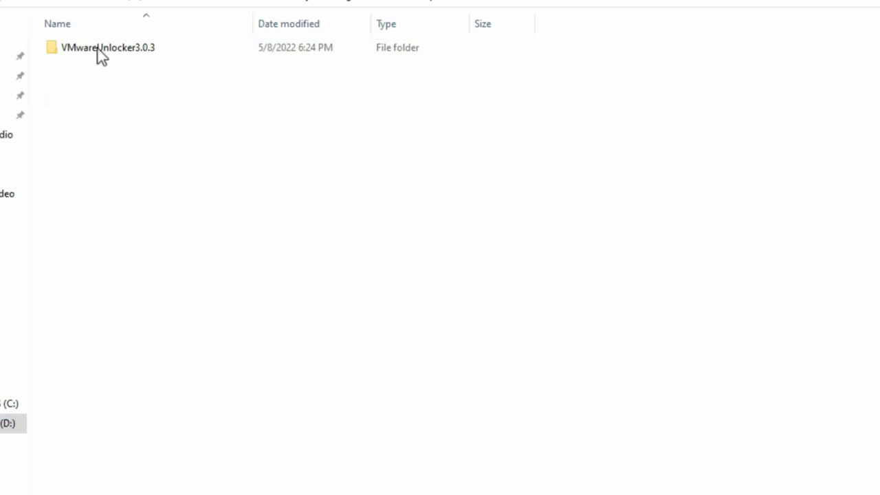
left_click(98, 54)
double_click(97, 50)
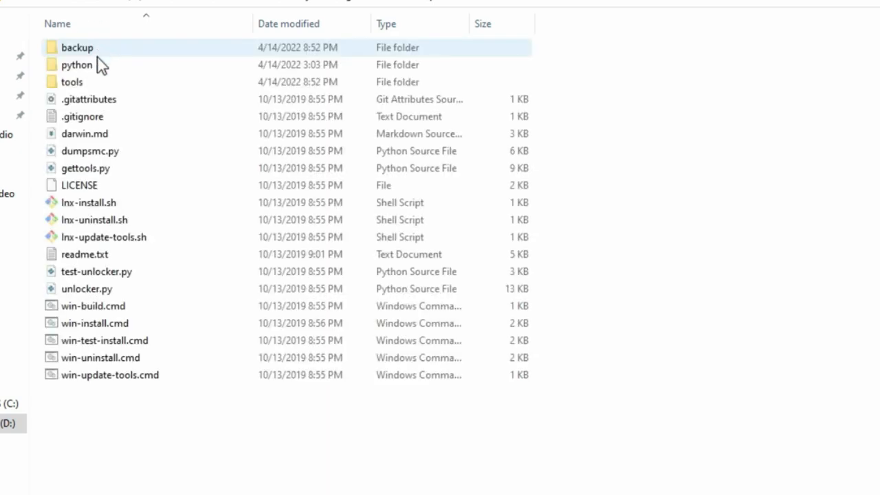
- Run win-install.cmd from the unlocker folder as administrator and allow it to make changes
left_click(88, 169)
left_click(121, 441)
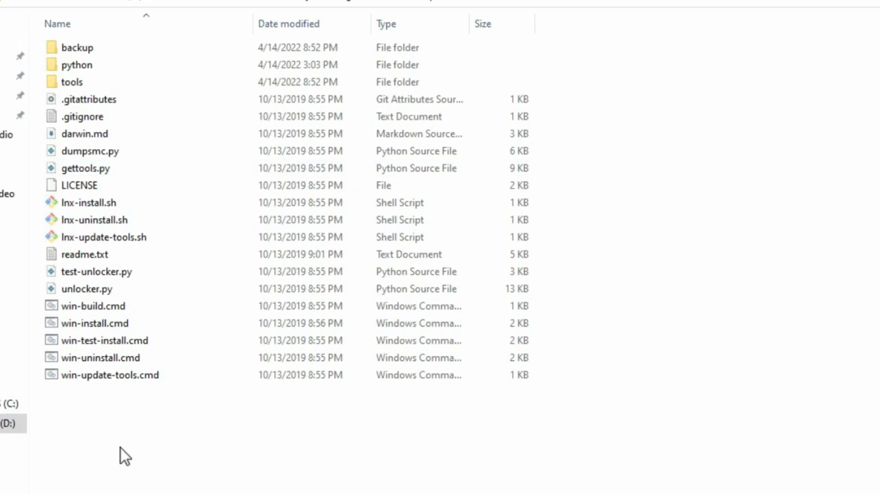
left_click(96, 359)
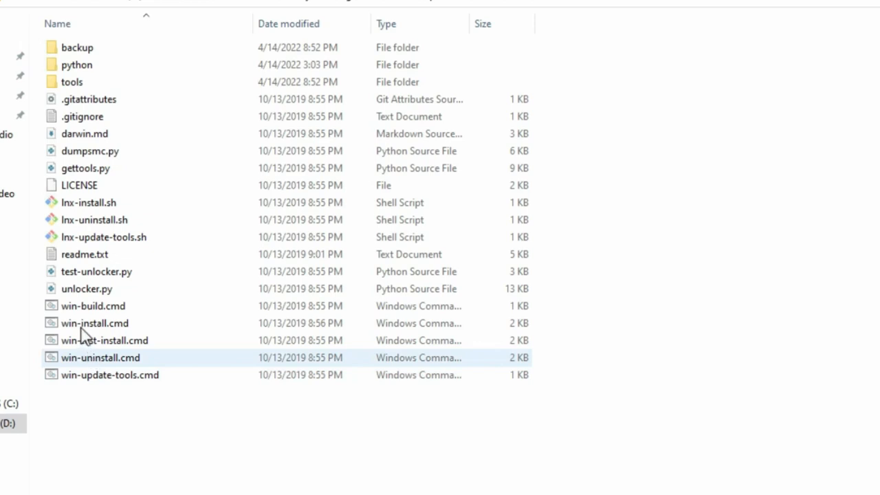
left_click(82, 322)
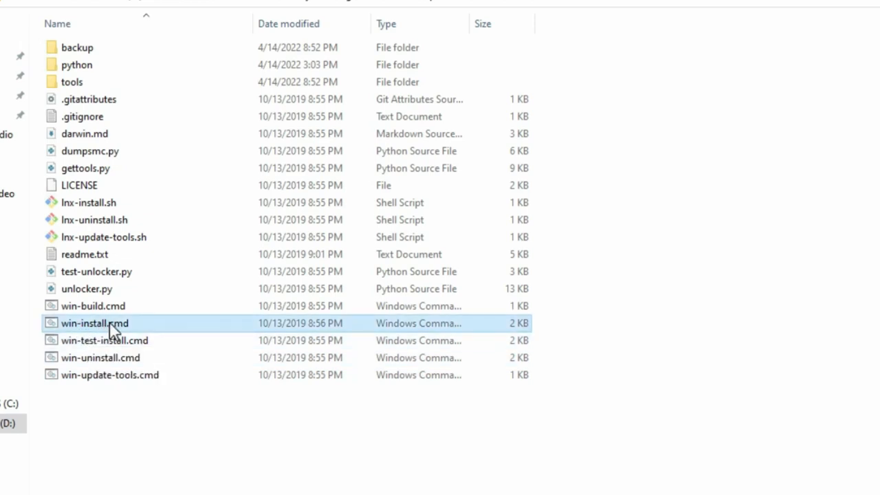
right_click(110, 325)
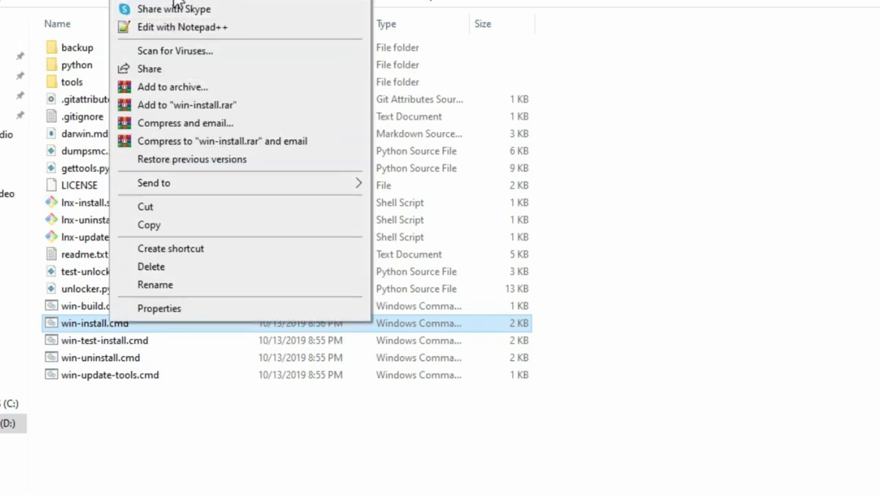
left_click(175, 2)
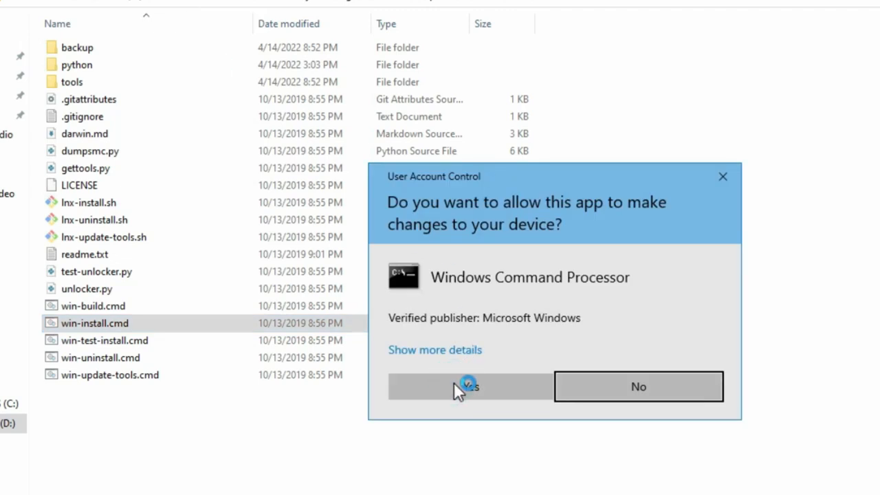
left_click(454, 382)
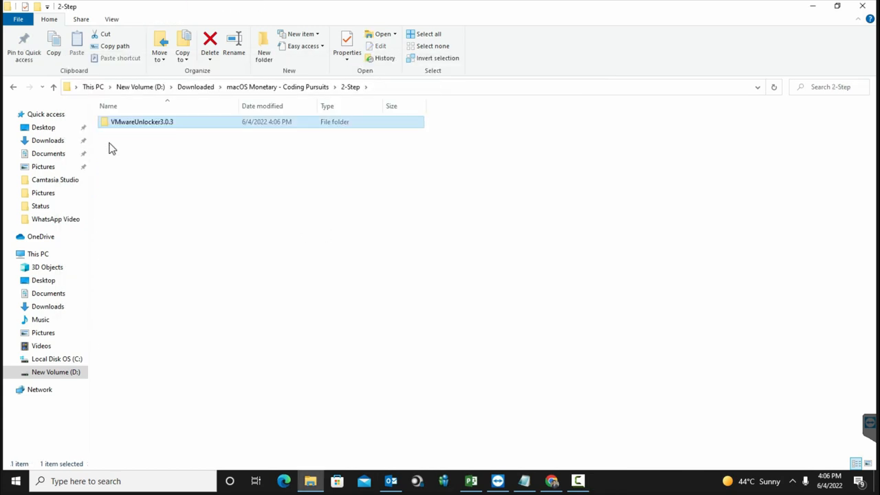
- Return to the macOS Monetary - Coding Pursuits folder and open the 3 - Step folder
left_click(55, 87)
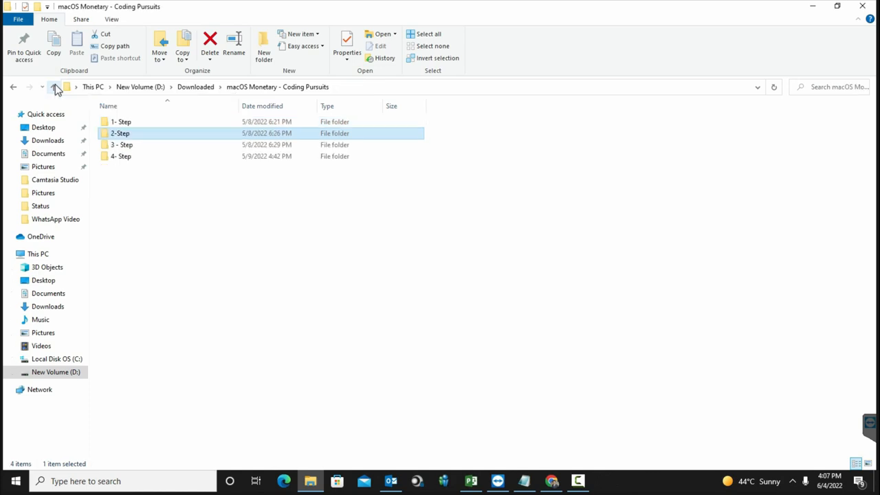
double_click(120, 145)
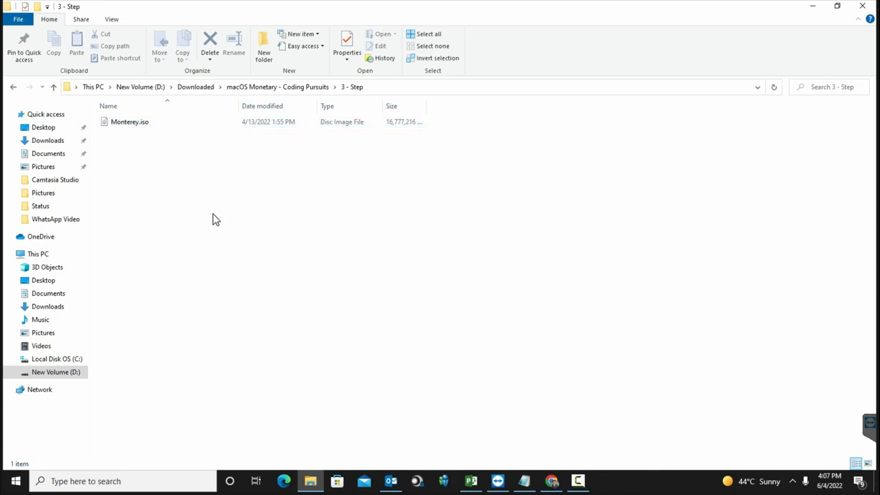
- Launch VMware Workstation and start a new virtual machine with the Typical configuration and a blank hard disk without installation media
left_click(69, 481)
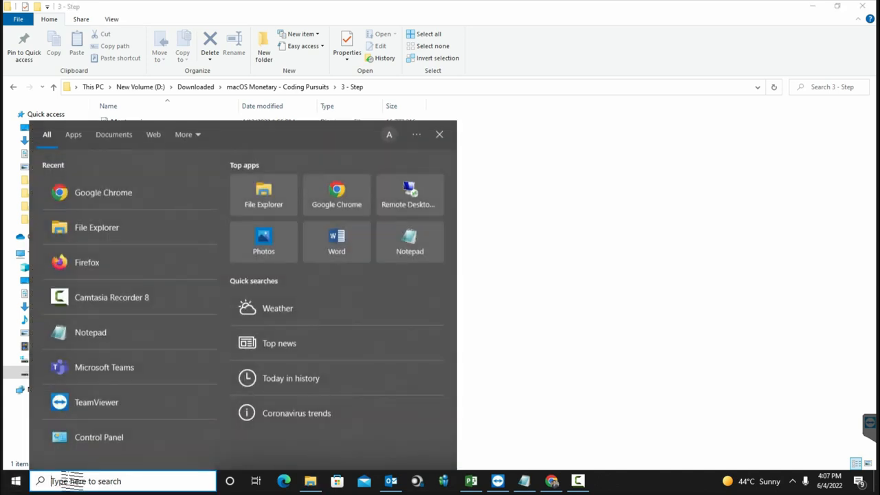
type("vm")
left_click(95, 190)
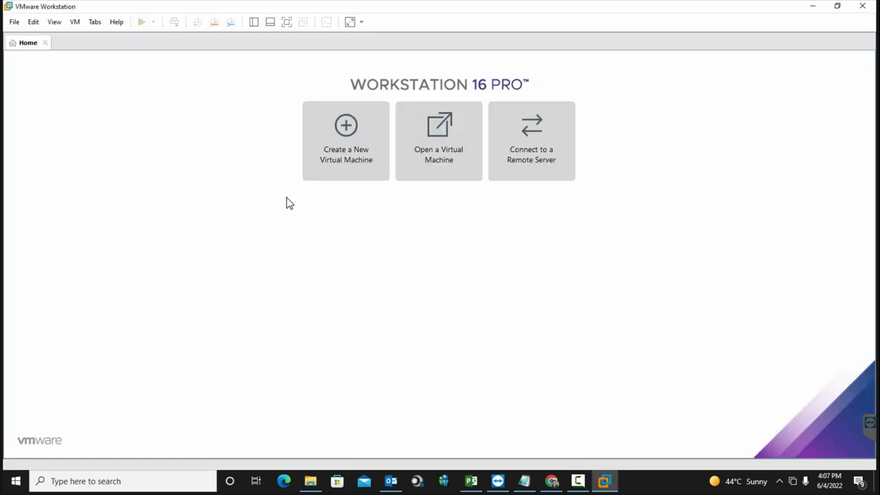
left_click(347, 146)
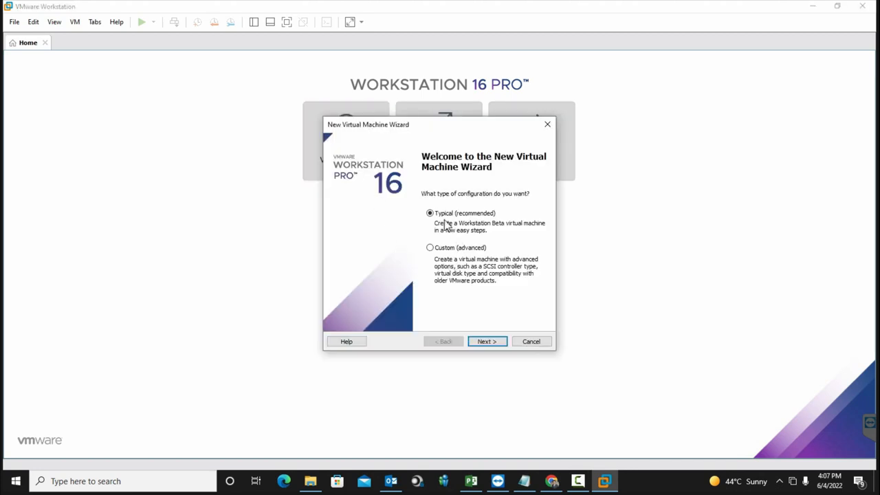
left_click(487, 342)
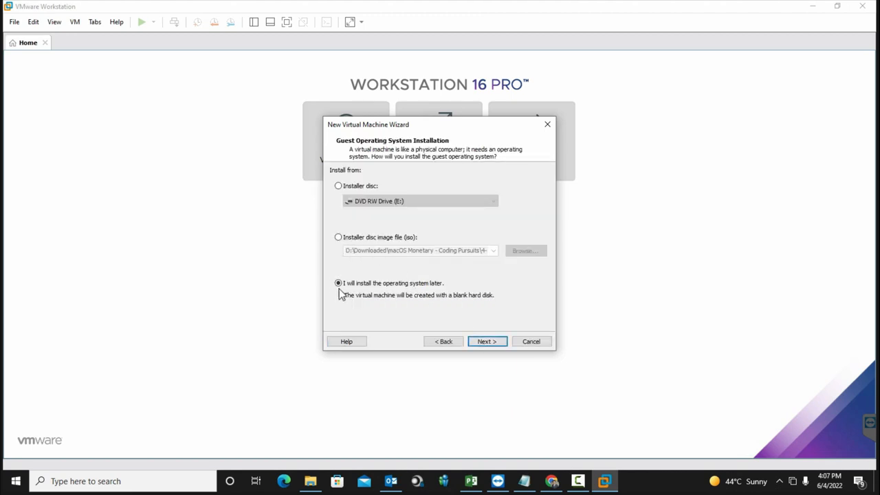
left_click(493, 344)
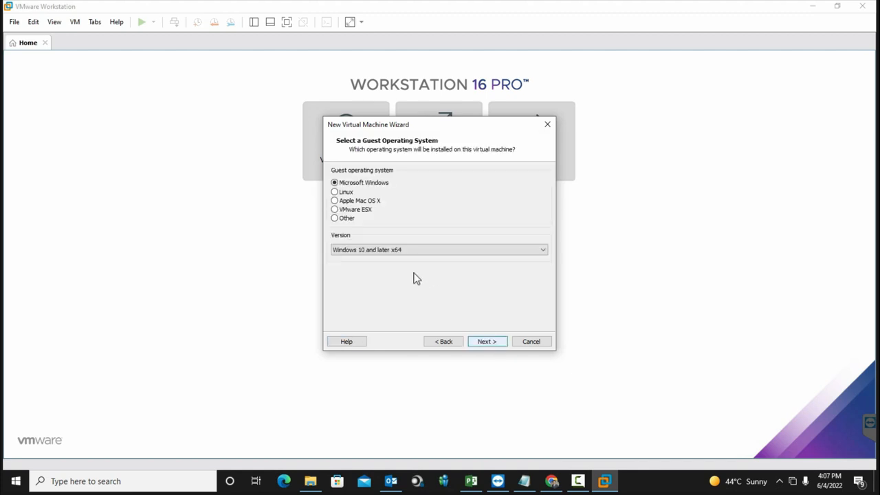
- Set the guest operating system to Apple Mac OS X, version macOS 13, and continue to the naming page
left_click(336, 201)
left_click(380, 250)
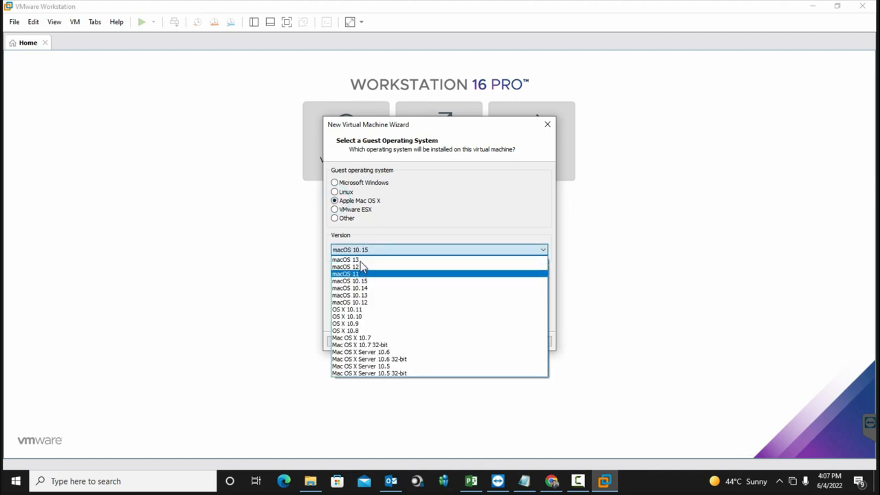
left_click(365, 261)
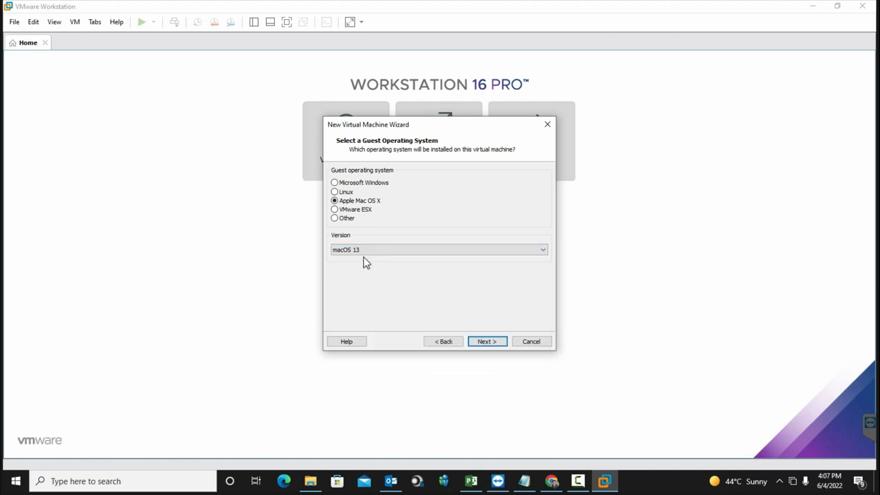
left_click(481, 340)
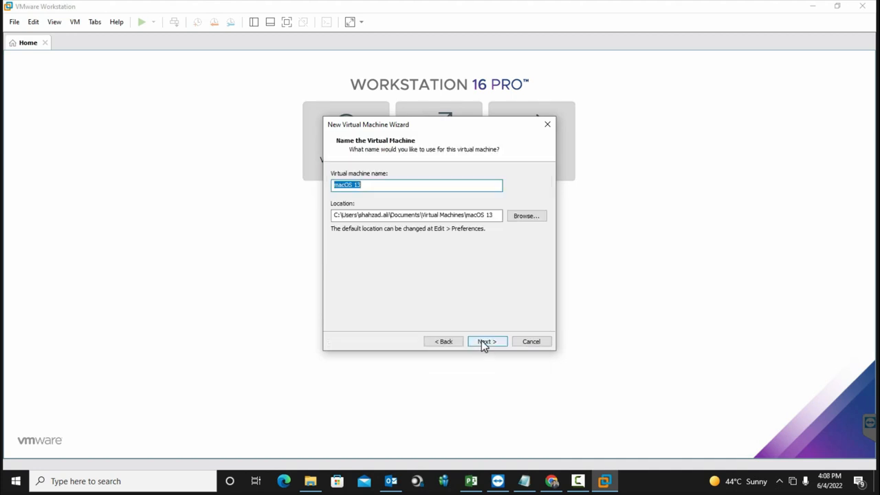
- Name the virtual machine macOS Monetery and accept its default location
left_click(361, 184)
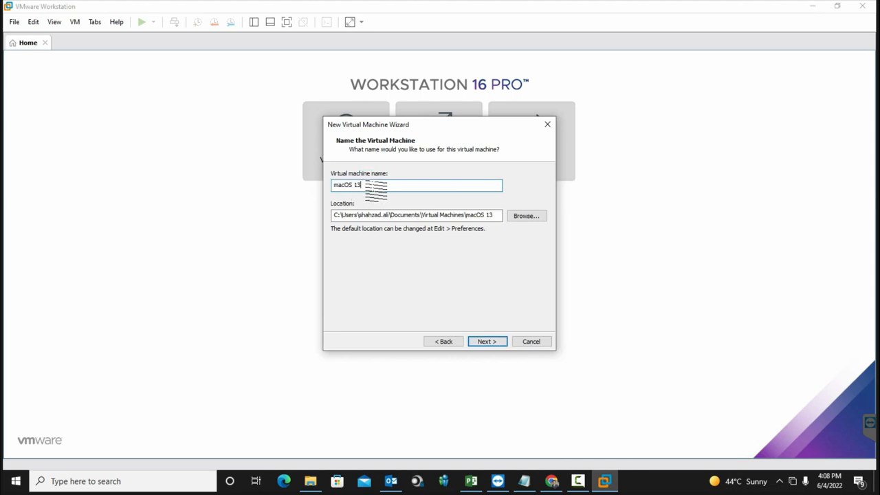
left_click(353, 185)
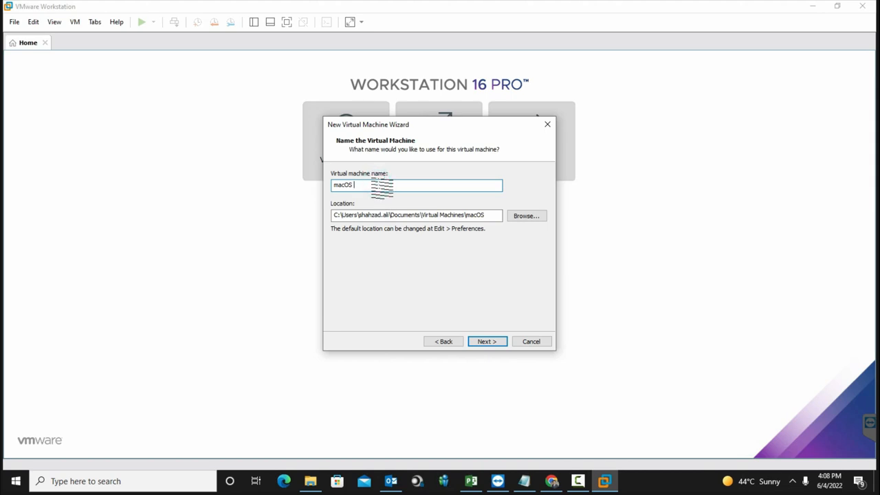
type("Monetery")
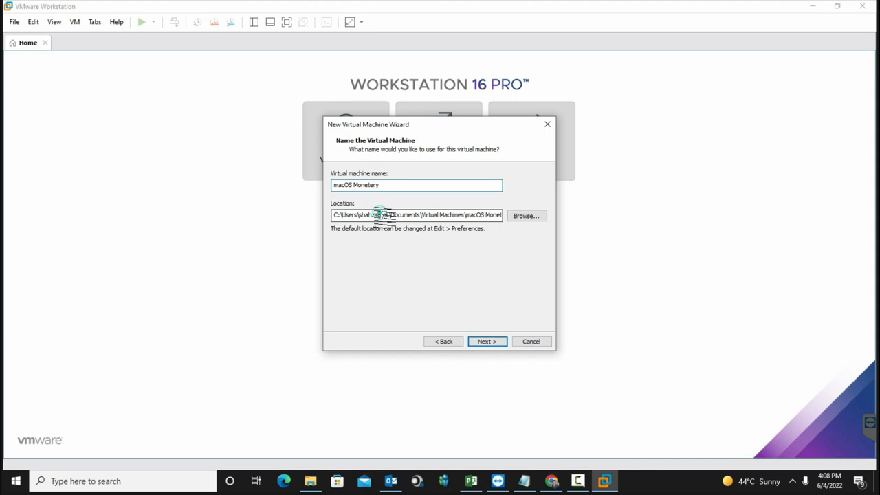
double_click(385, 216)
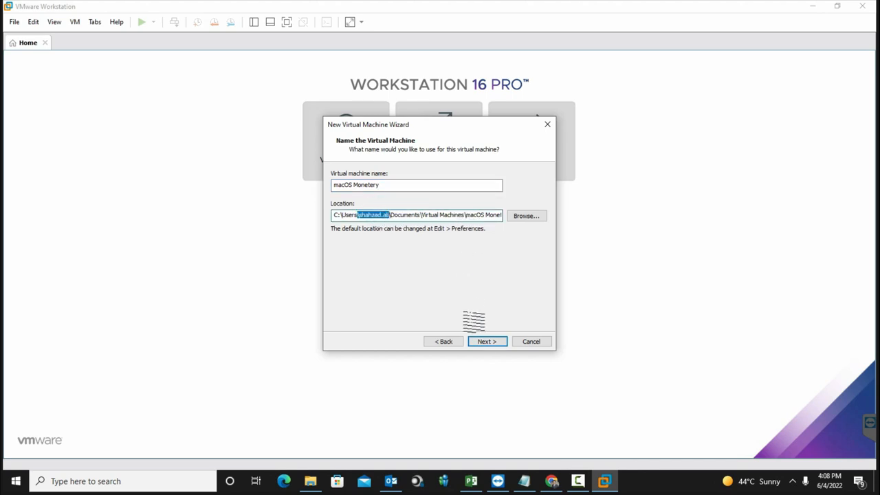
left_click(486, 342)
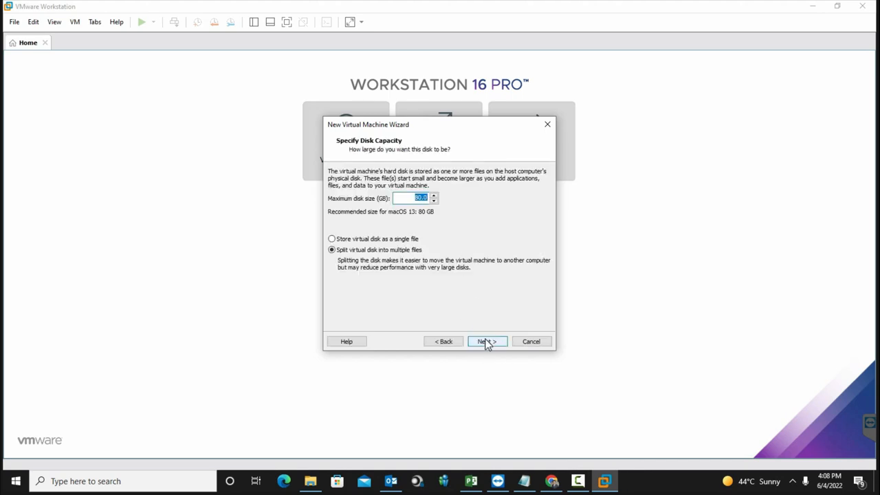
- Keep the 80 GB maximum disk size, store the virtual disk as a single file, and finish creating the virtual machine
left_click(332, 240)
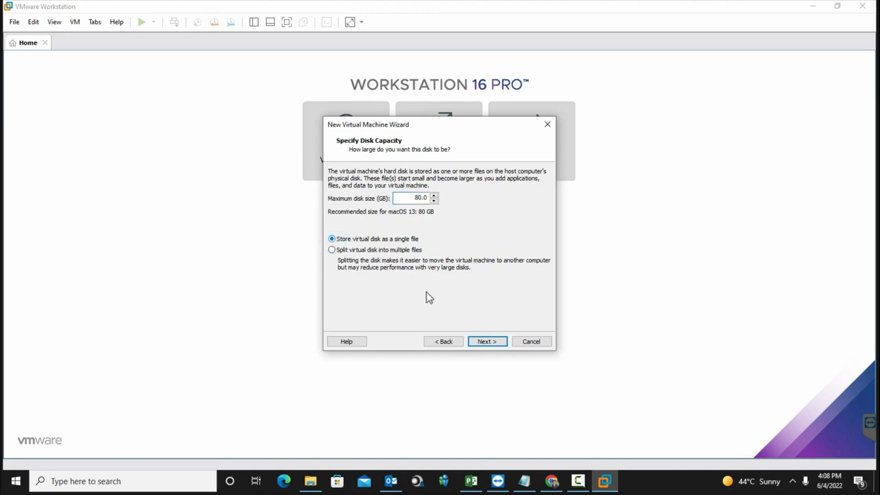
left_click(487, 342)
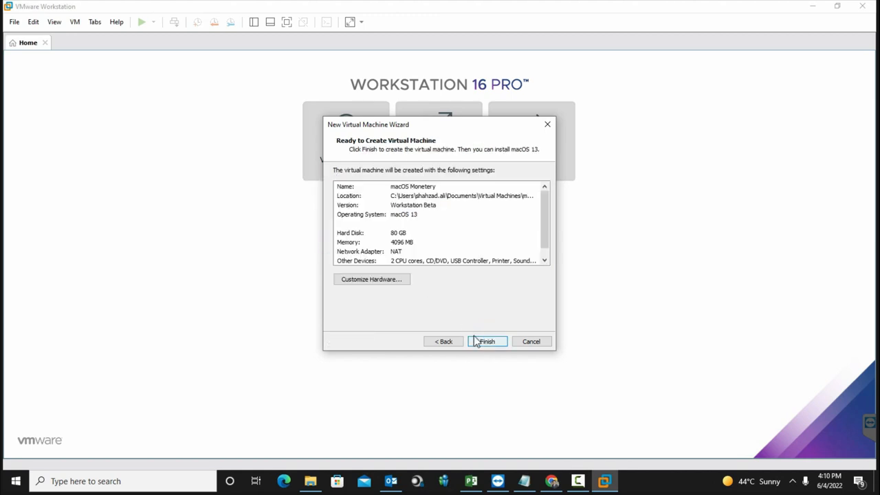
left_click(486, 344)
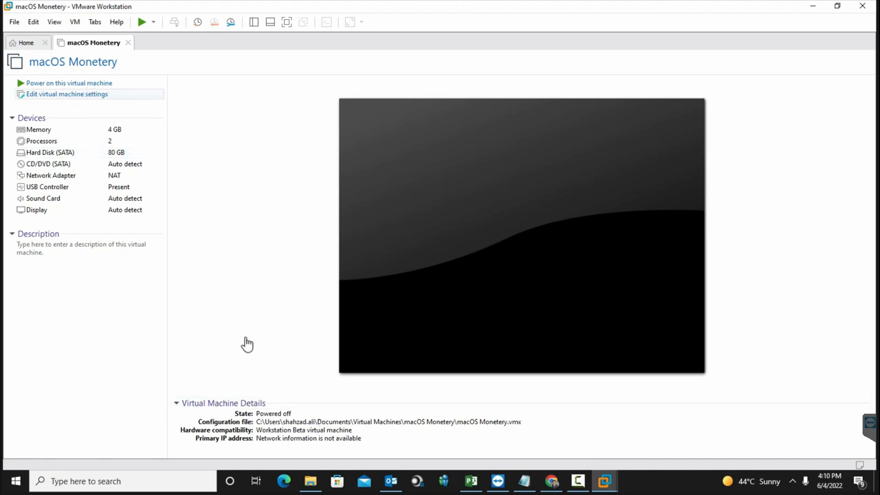
- Switch to File Explorer and open the macOS Monetery folder inside Documents > Virtual Machines
left_click(311, 485)
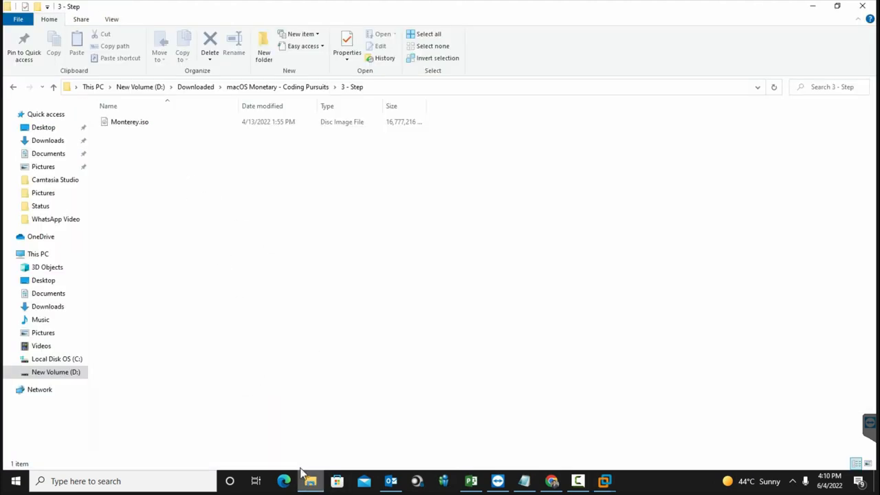
left_click(48, 156)
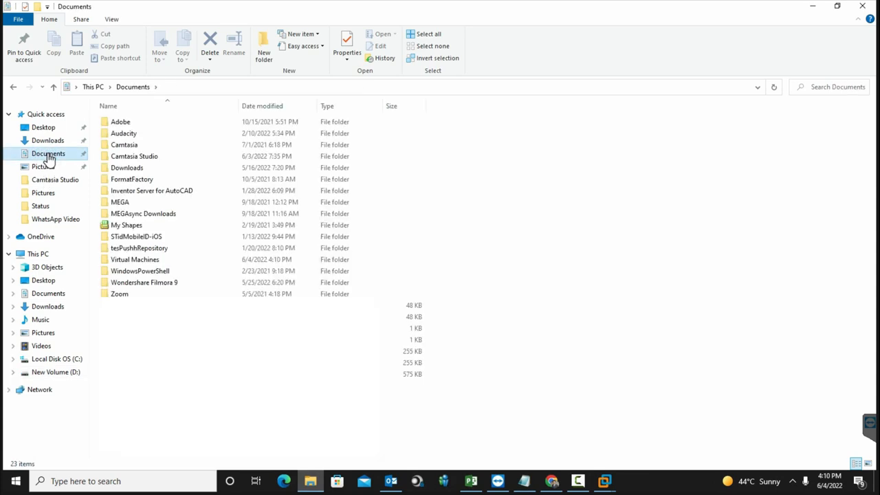
left_click(130, 260)
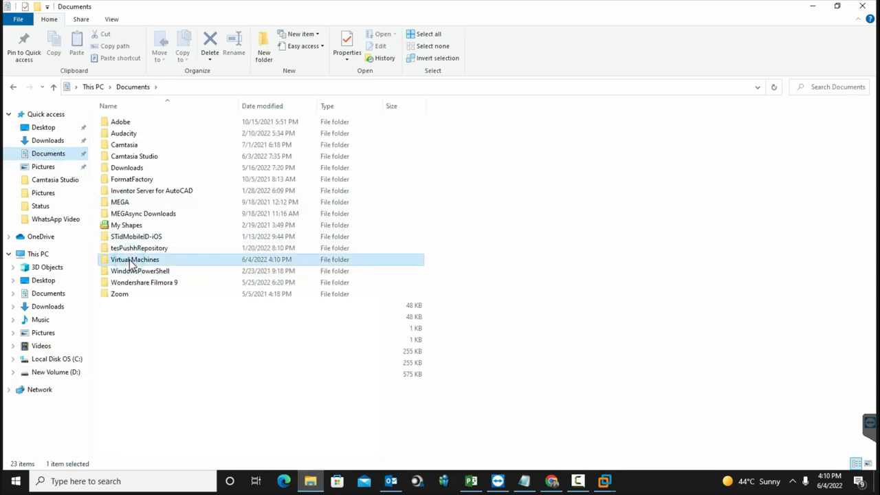
double_click(130, 262)
left_click(133, 123)
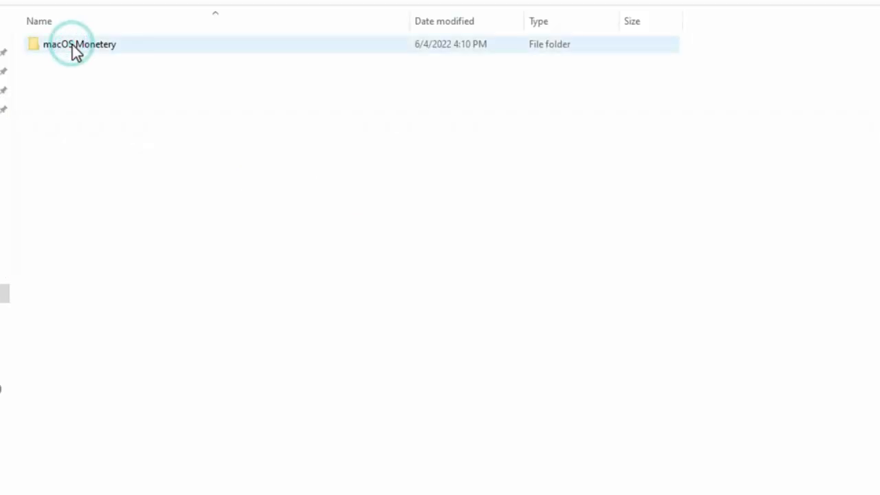
double_click(72, 45)
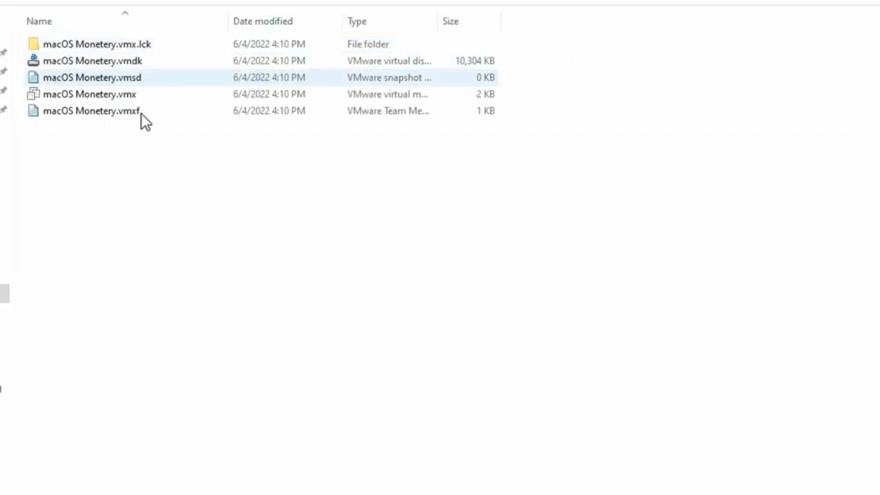
- Open the macOS Monetery.vmx file in Notepad and maximize its window
left_click(113, 96)
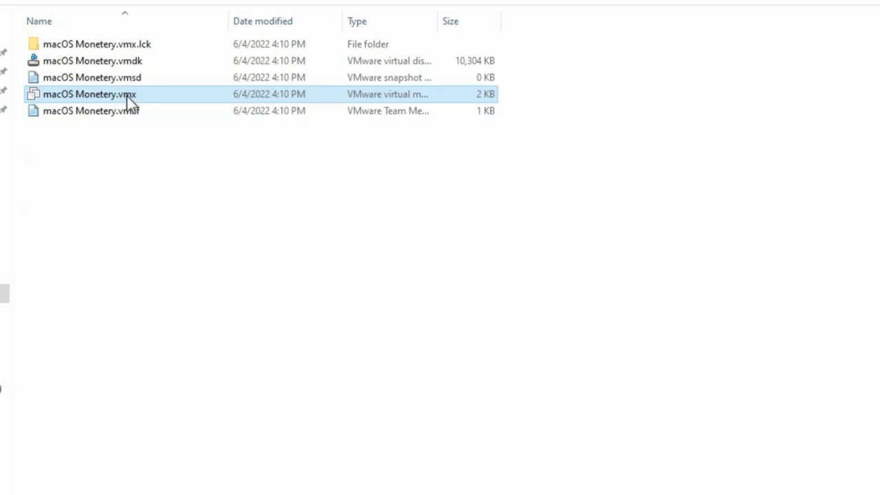
right_click(130, 104)
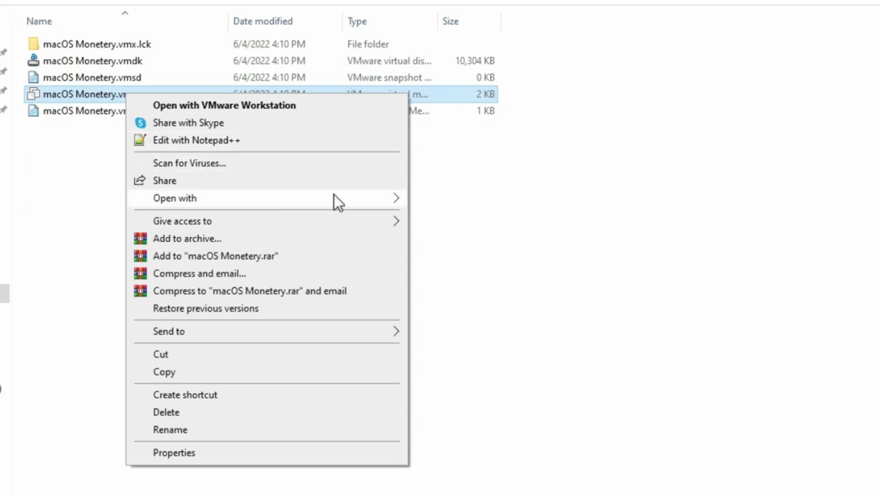
mouse_move(372, 203)
left_click(428, 200)
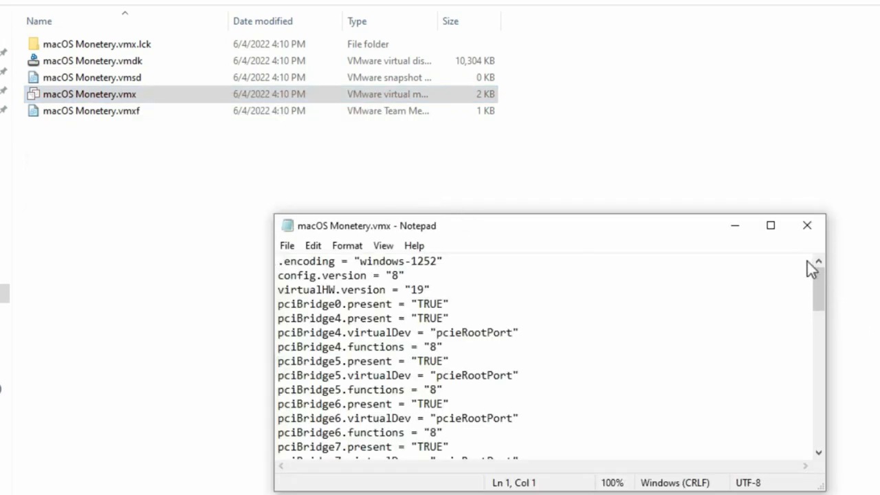
left_click(773, 229)
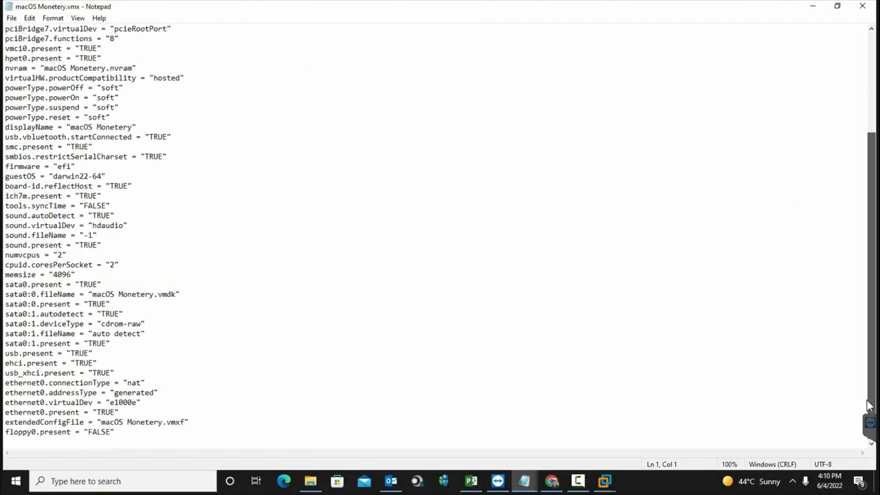
- Add the line smc.version = "0" at the end of macOS Monetery.vmx, then save and close the file
left_click(132, 433)
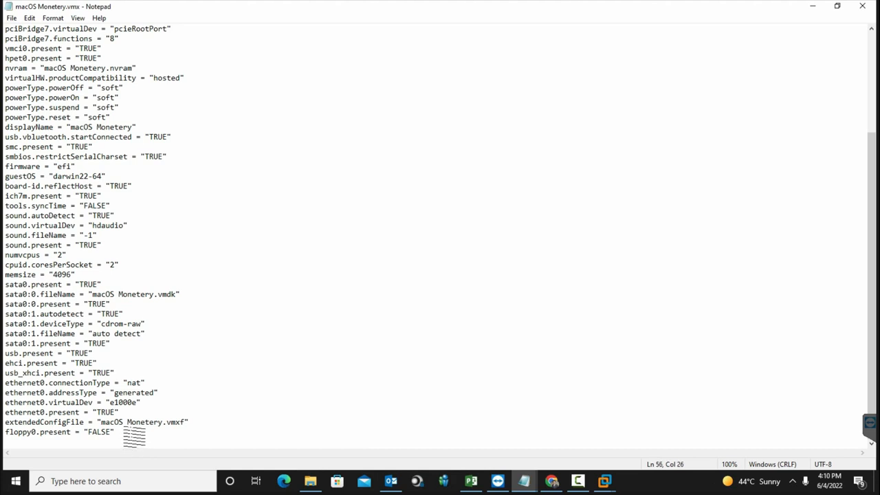
key("Return")
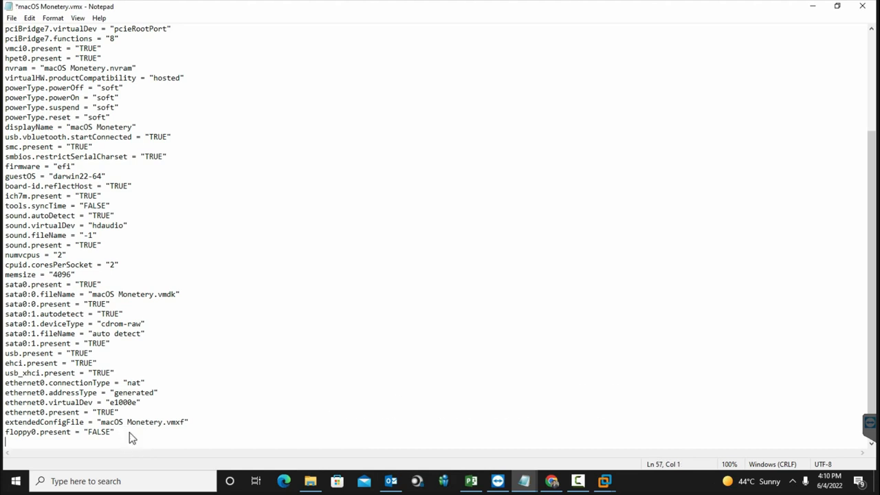
type("smc.")
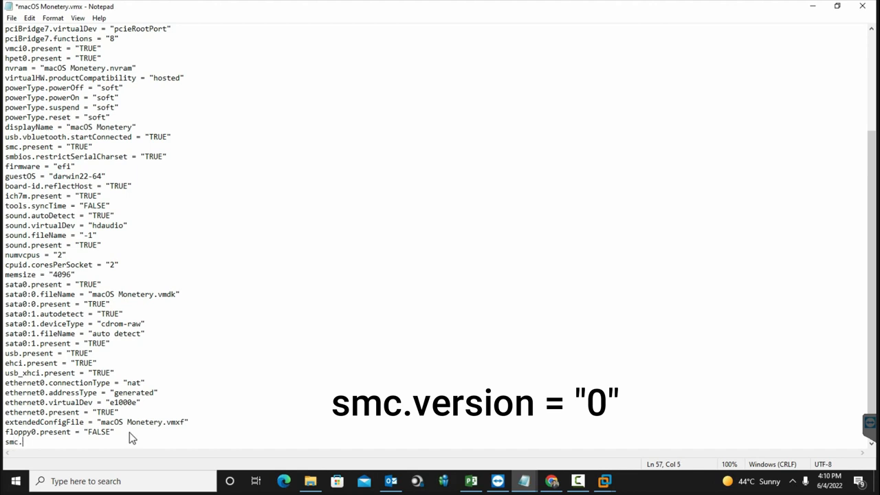
type("version = \"0")
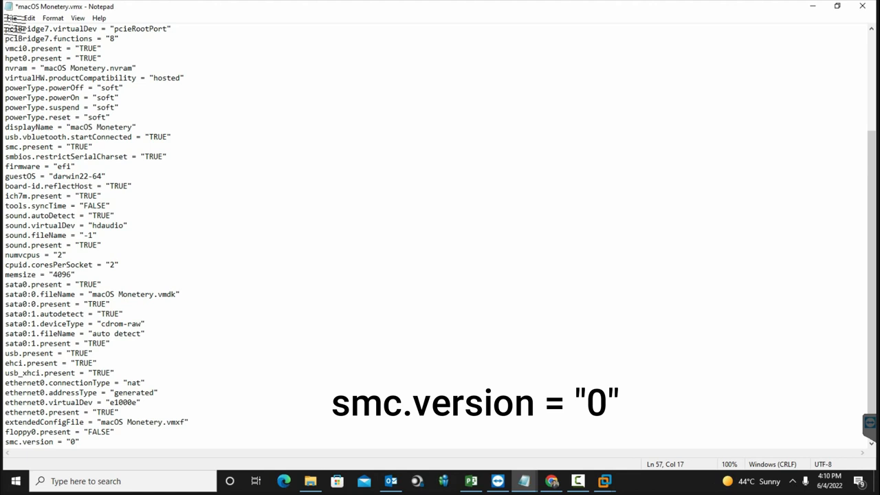
left_click(11, 18)
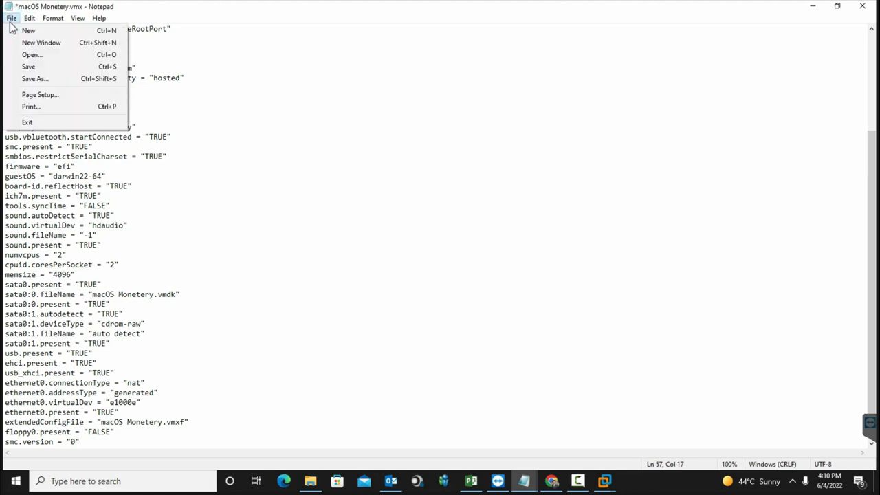
left_click(34, 69)
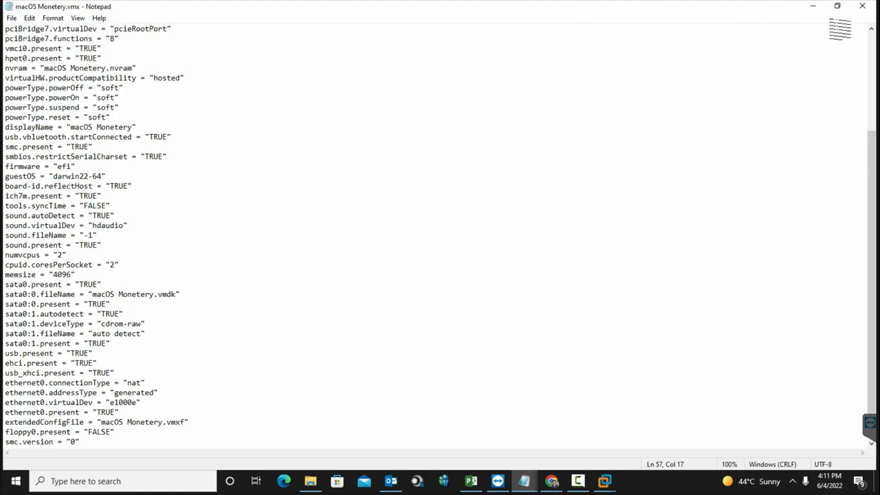
left_click(864, 12)
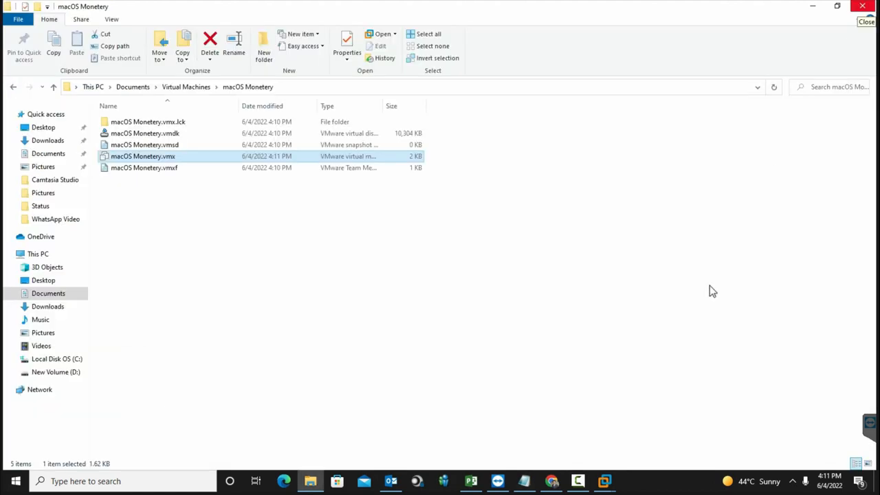
- Return to VMware Workstation and set the macOS Monetery virtual machine's memory to 10088 MB in its settings
left_click(604, 481)
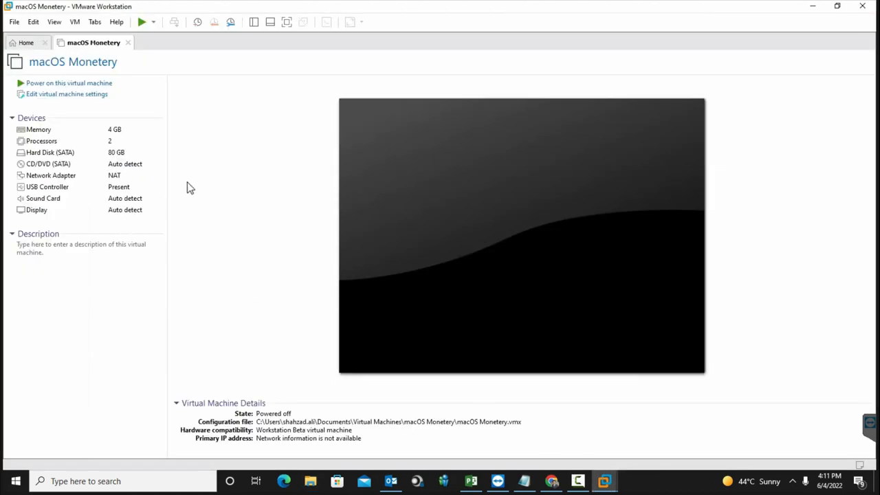
left_click(56, 96)
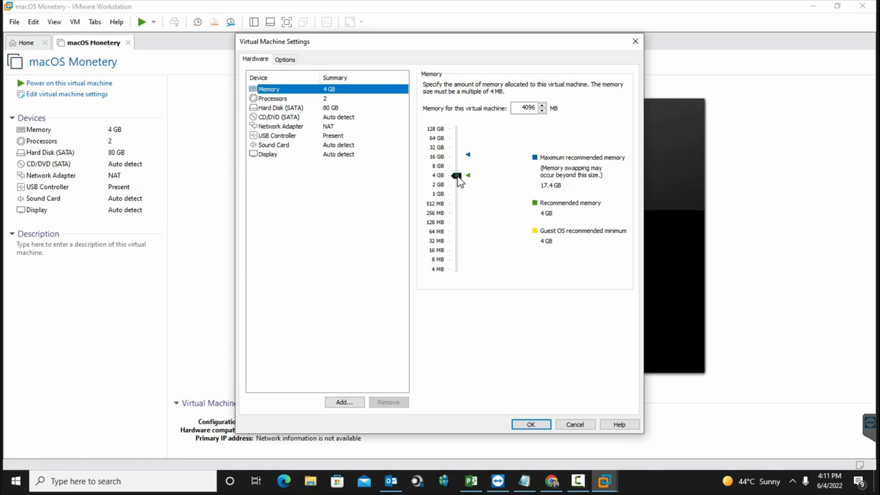
left_click_drag(458, 173, 459, 168)
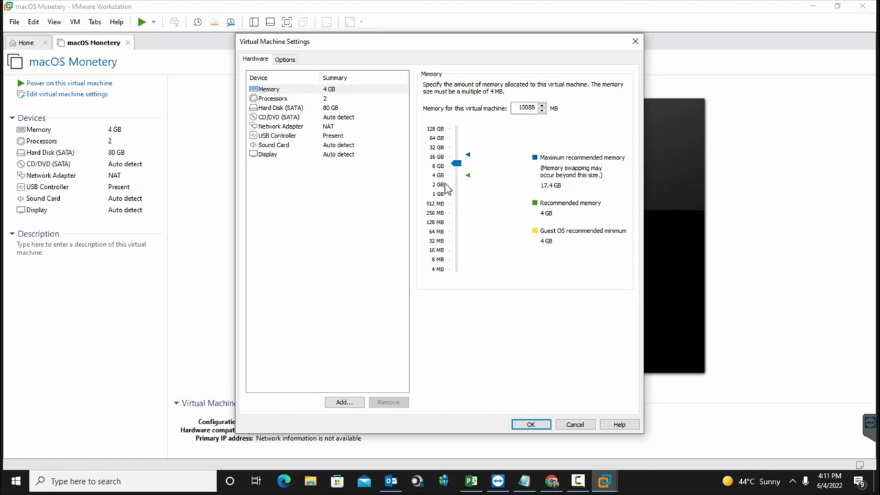
- Configure the virtual machine's processors as 1 processor with 3 cores per processor
left_click(284, 100)
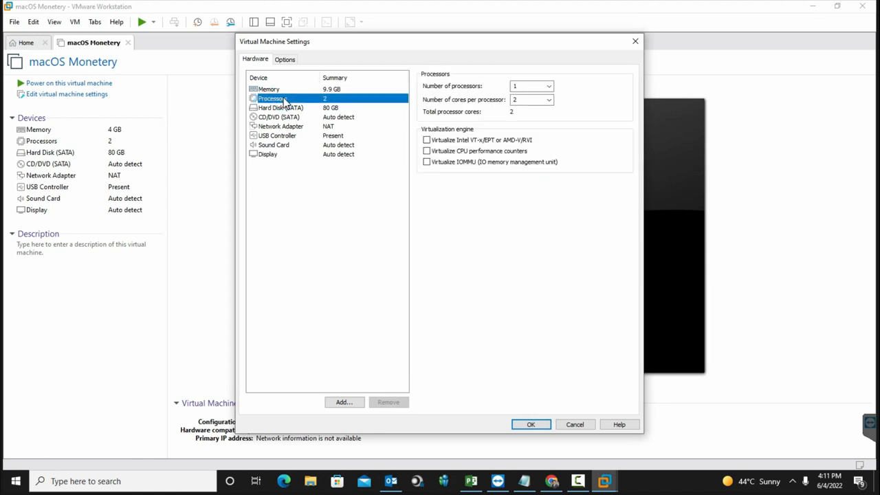
left_click(550, 87)
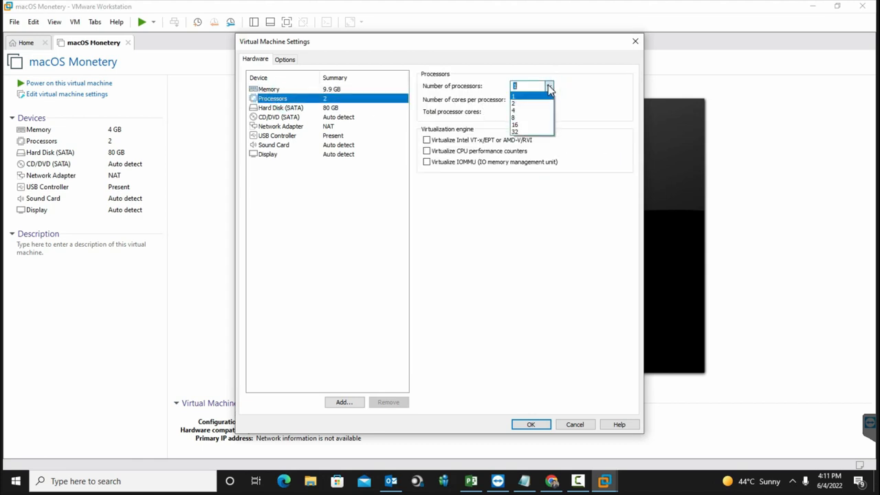
left_click(516, 105)
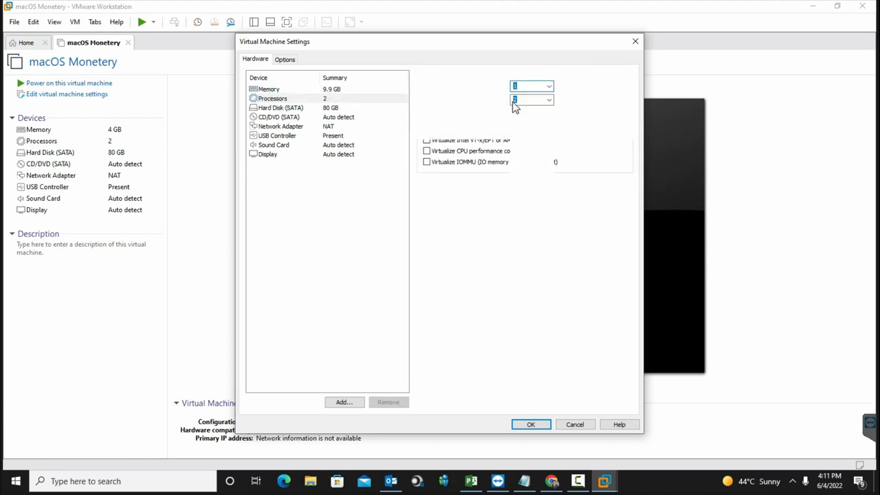
left_click(549, 100)
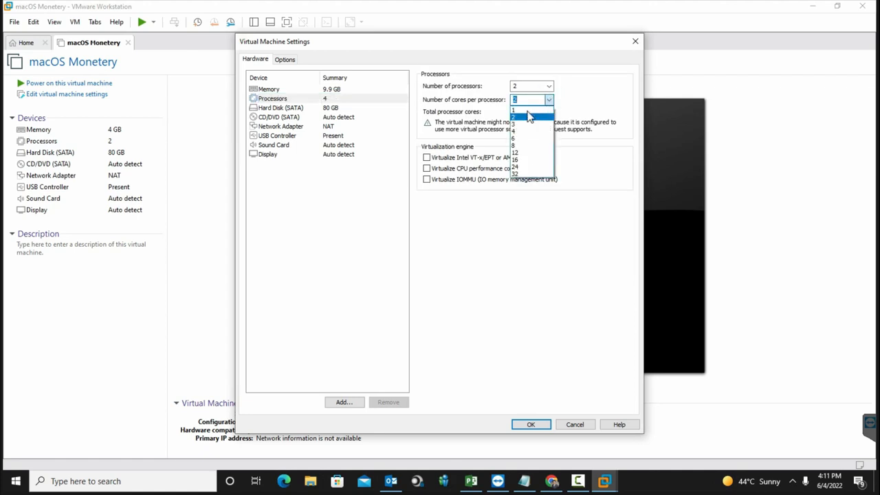
left_click(522, 114)
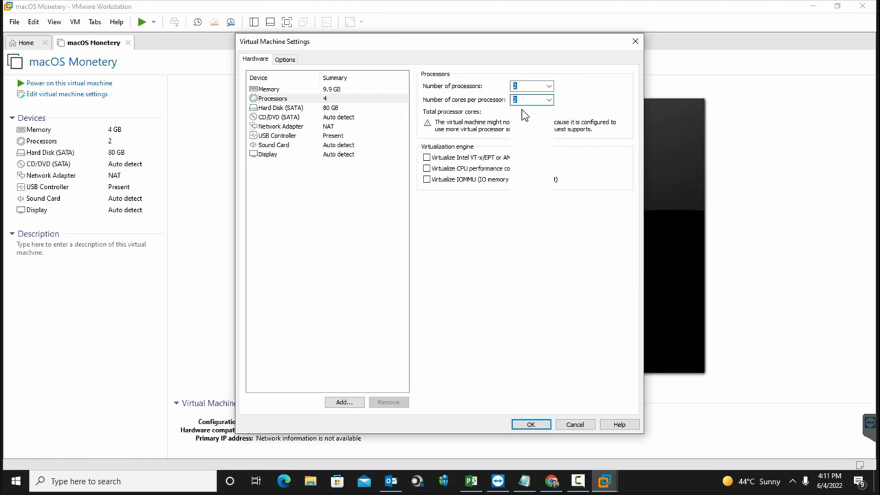
left_click(550, 86)
left_click(481, 105)
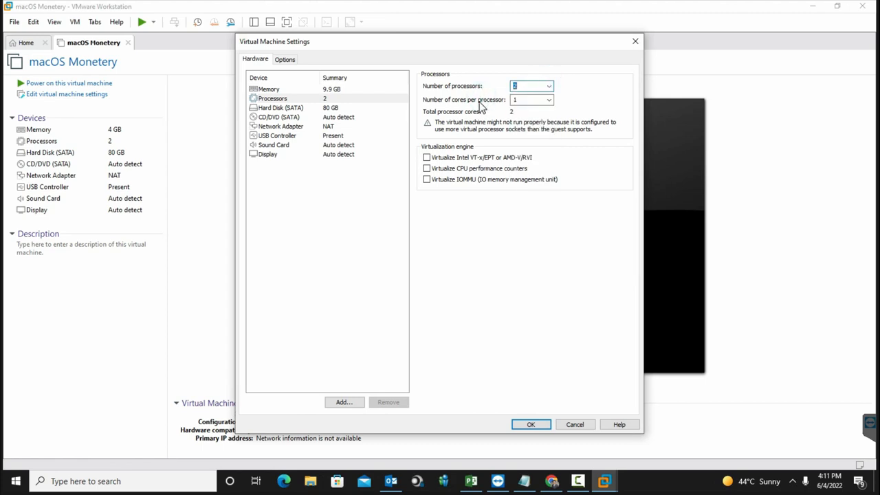
left_click(550, 86)
left_click(526, 96)
left_click(530, 101)
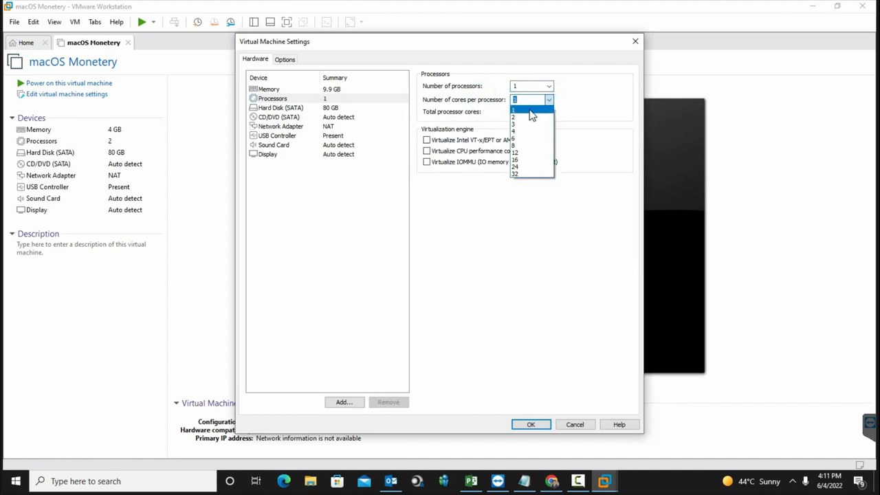
left_click(516, 124)
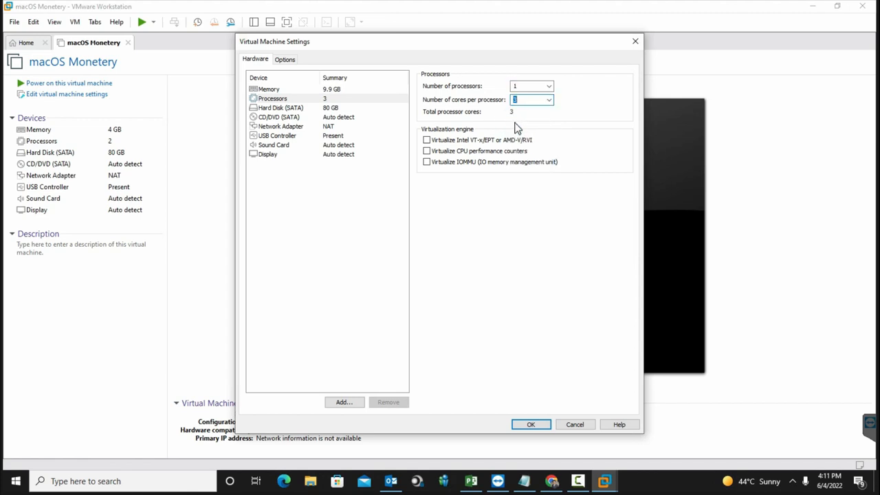
- Set the virtual machine's CD/DVD (SATA) drive to use an ISO image file
left_click(283, 117)
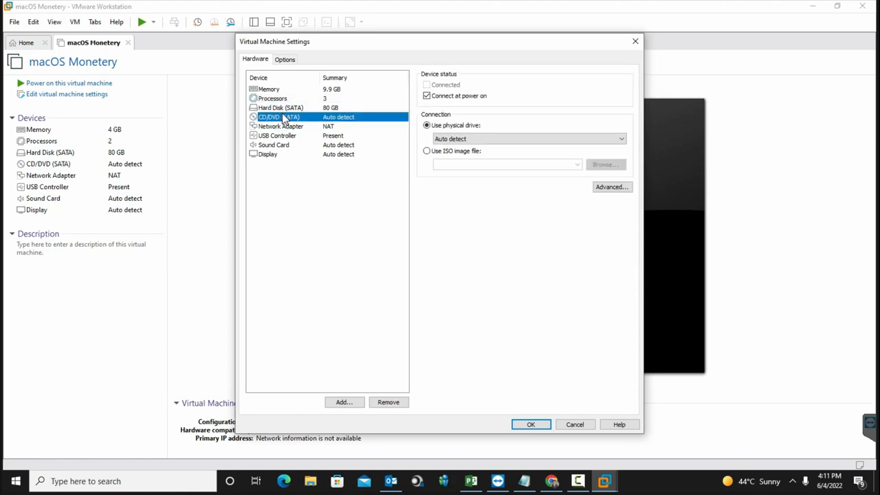
left_click(426, 152)
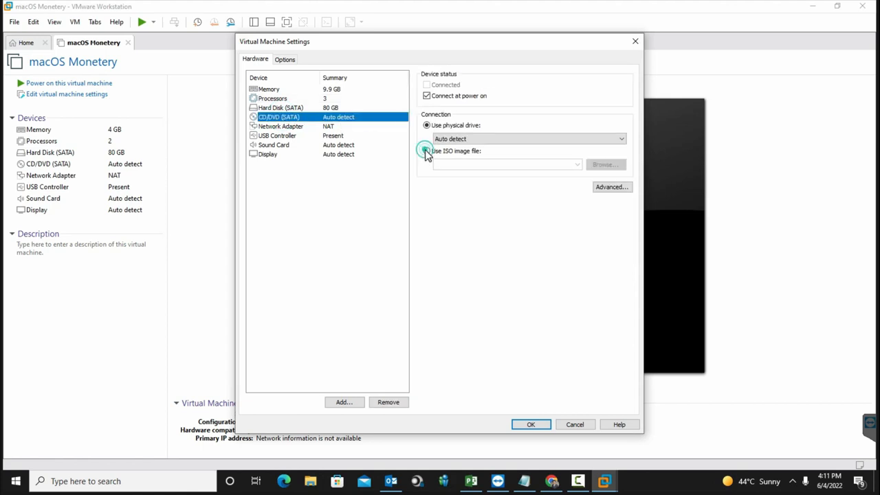
left_click(311, 482)
left_click(459, 169)
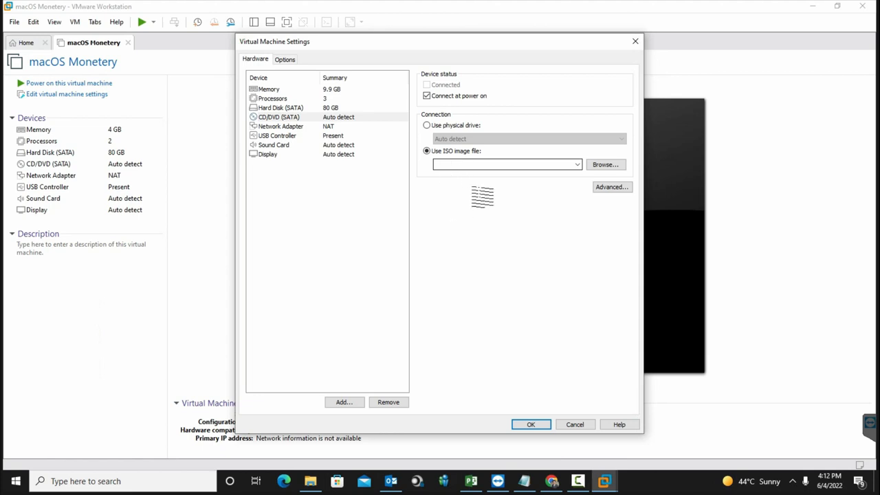
- Switch to File Explorer, open the 3 - Step folder in macOS Monetary - Coding Pursuits and copy its path
left_click(311, 482)
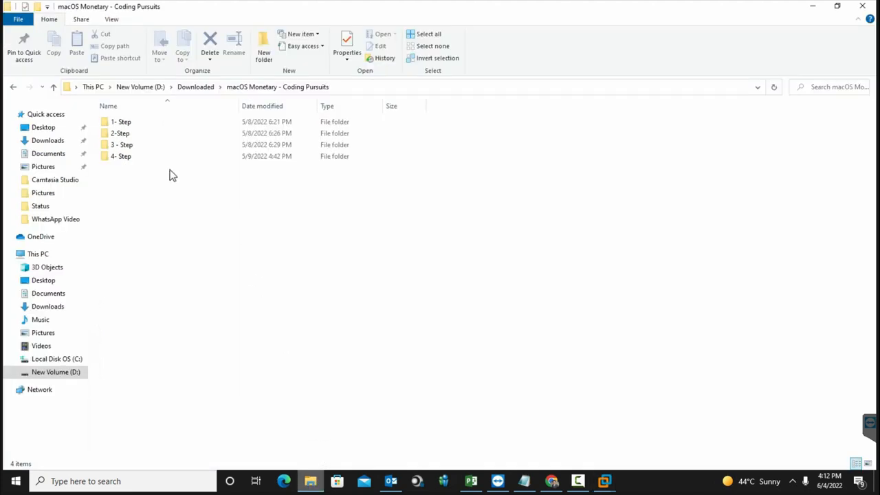
double_click(124, 144)
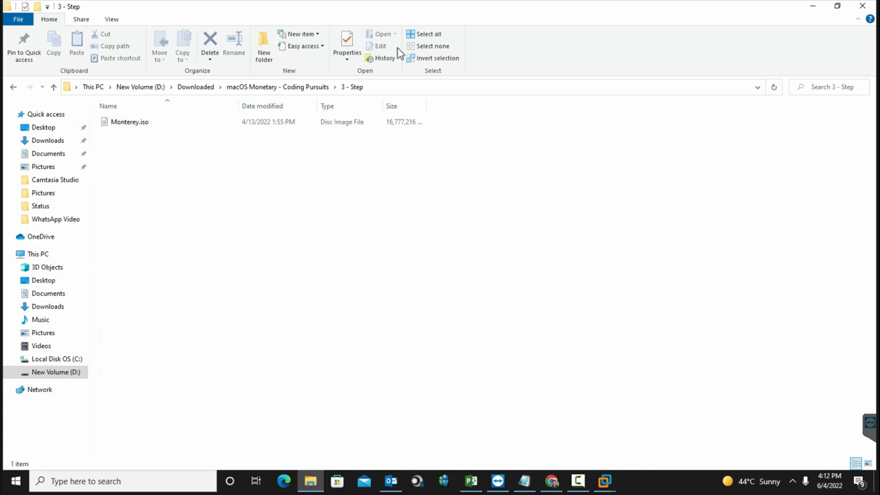
left_click(400, 87)
key("ctrl+c")
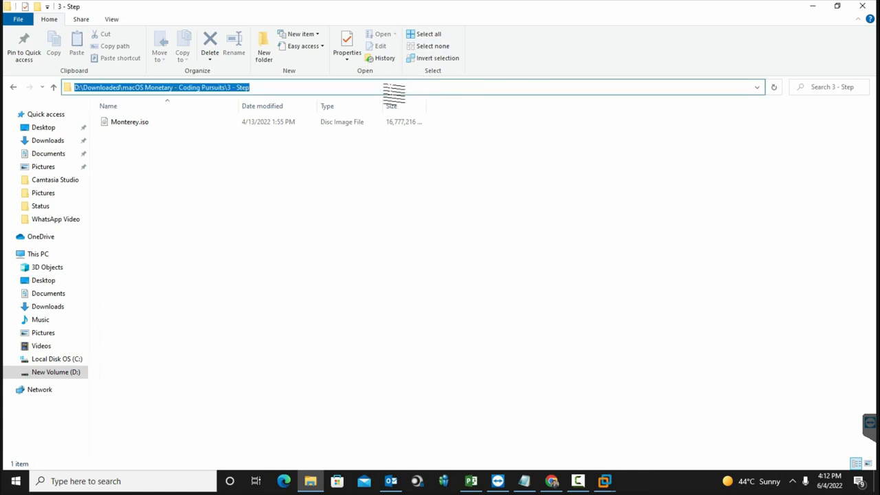
- Return to VMware Workstation, load Monterey.iso from the copied folder path as the drive's ISO image and save the virtual machine settings
left_click(604, 481)
left_click(642, 421)
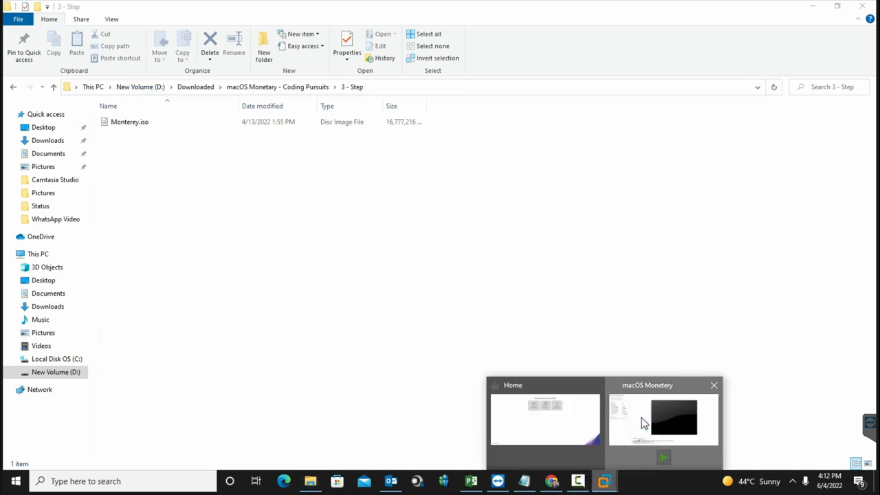
left_click(602, 171)
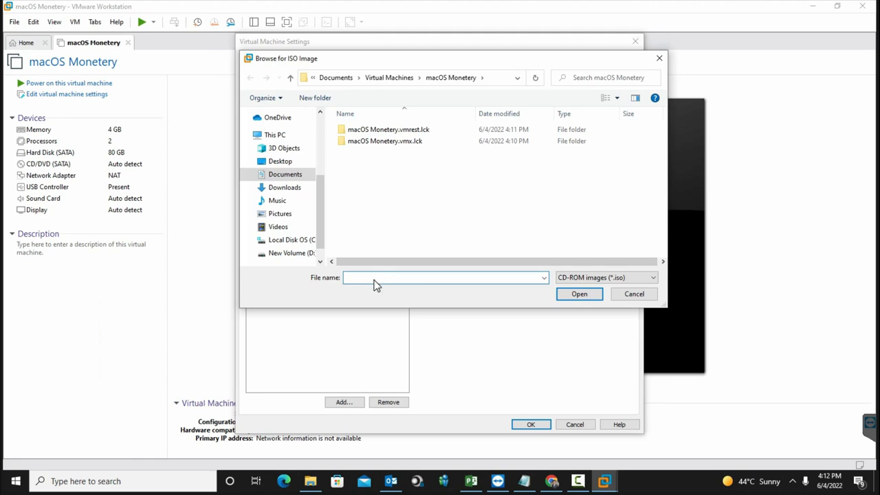
left_click(376, 283)
key("ctrl+v")
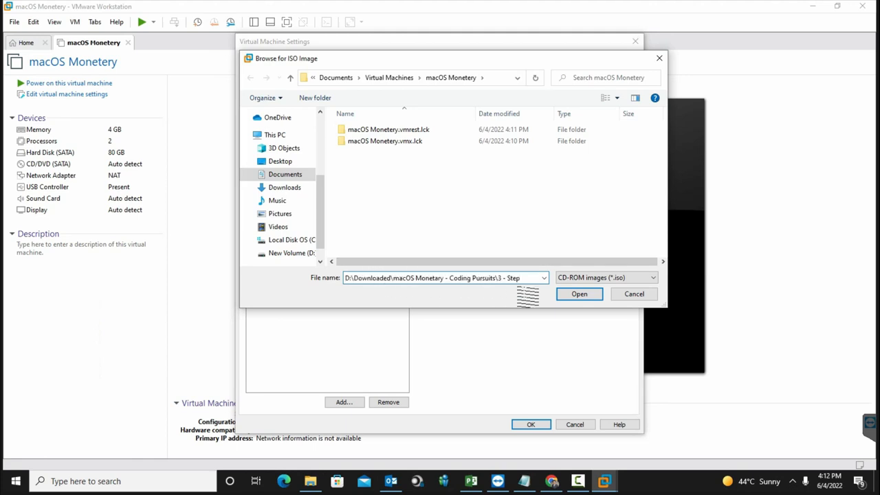
left_click(579, 294)
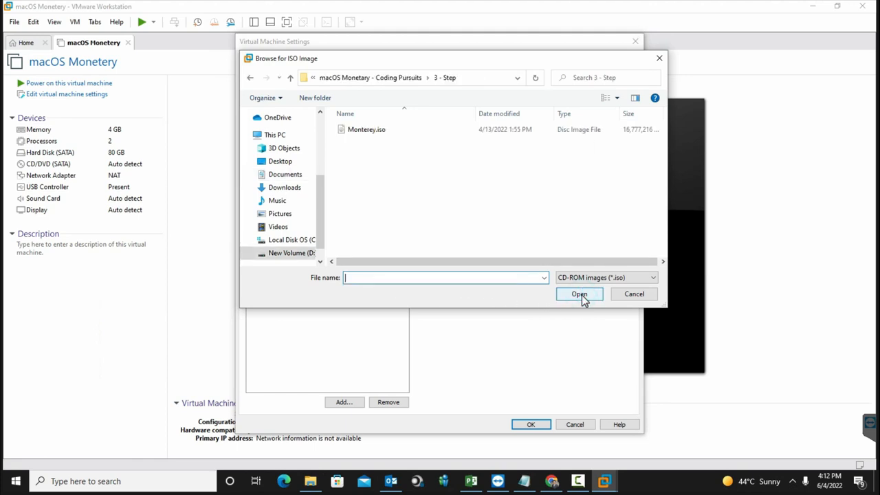
left_click(370, 130)
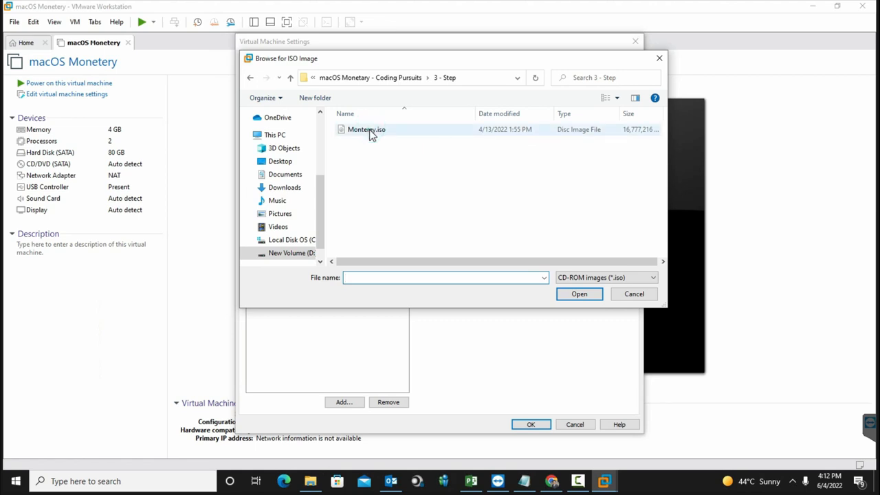
left_click(581, 296)
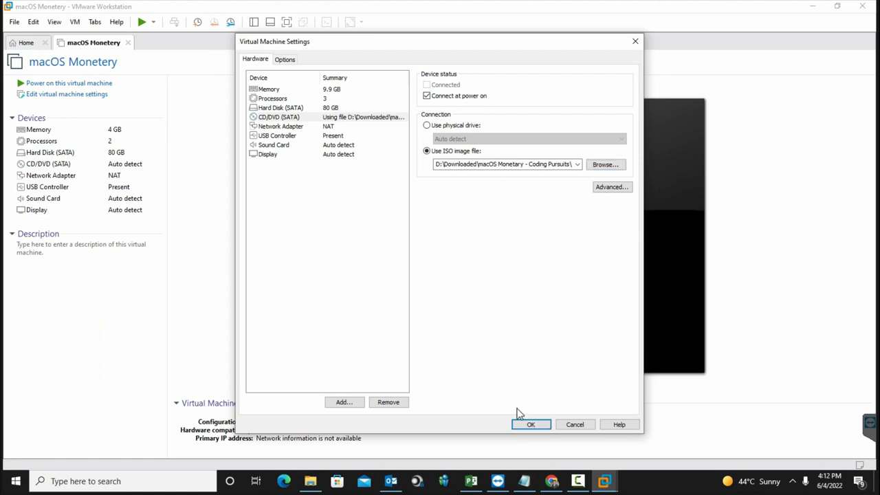
left_click(532, 426)
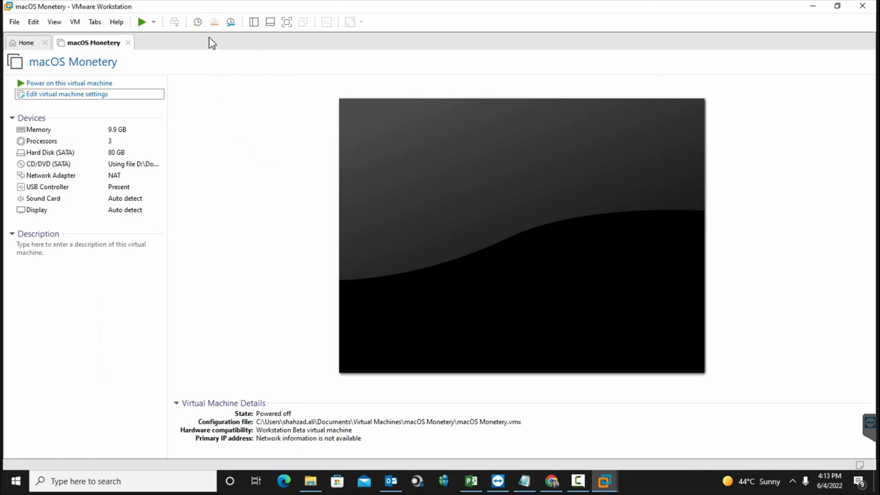
- Power on the macOS Monetery virtual machine, show it in full screen and continue with English as the language
left_click(53, 84)
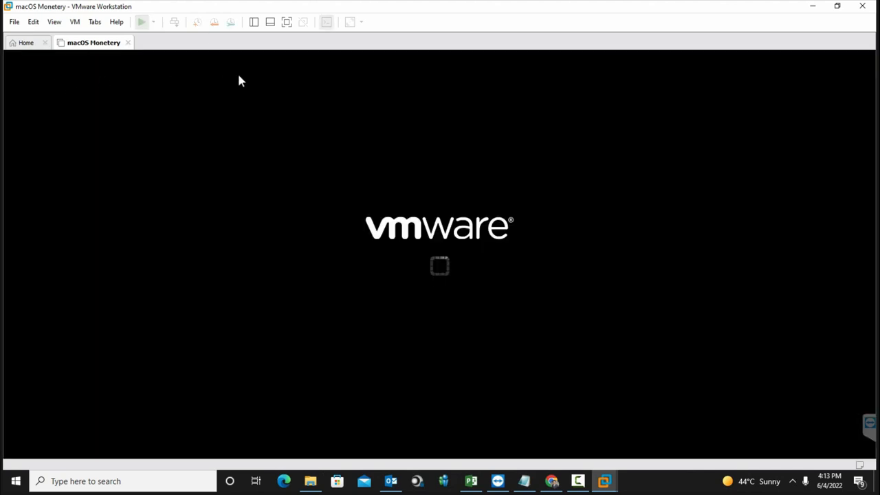
left_click(287, 22)
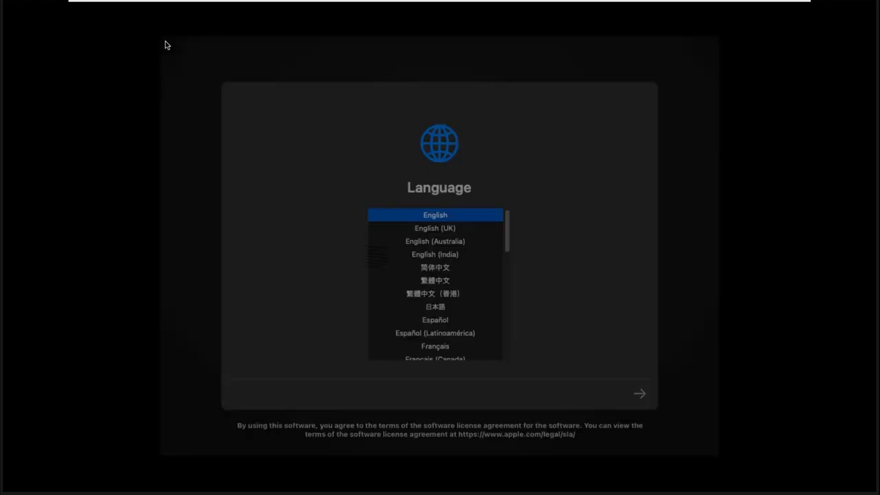
left_click(166, 42)
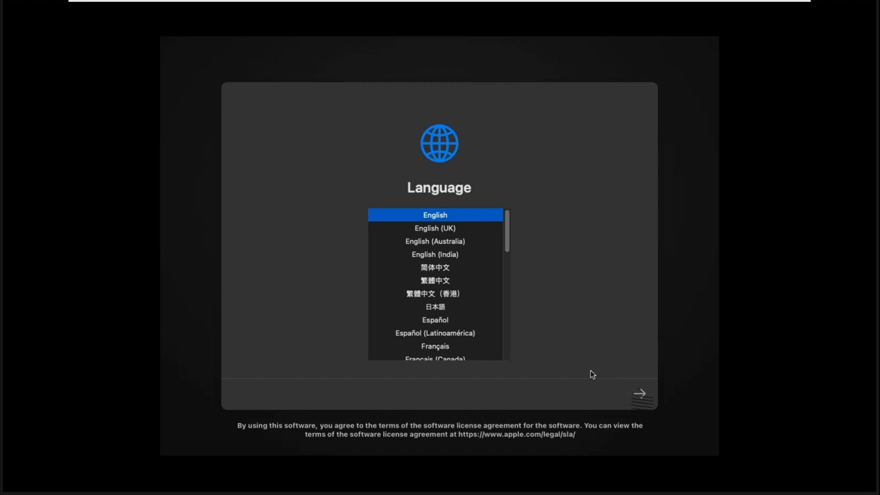
left_click(641, 396)
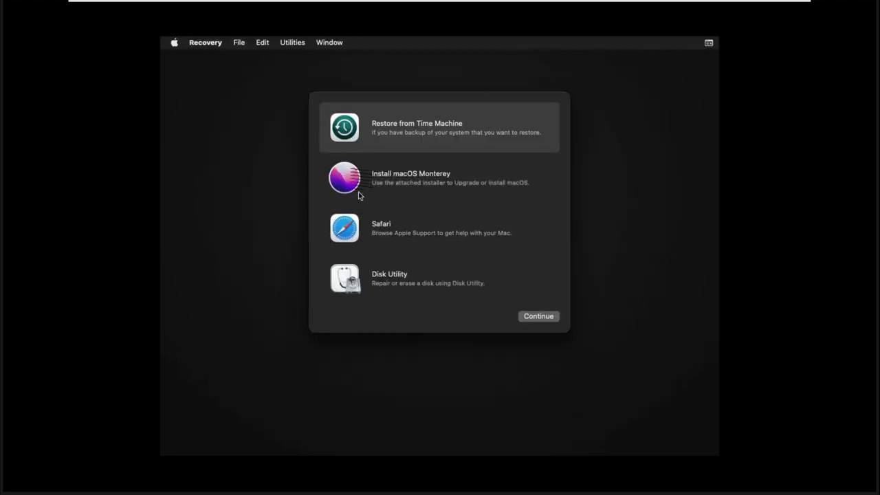
- Open Disk Utility from the macOS Recovery options
left_click(396, 283)
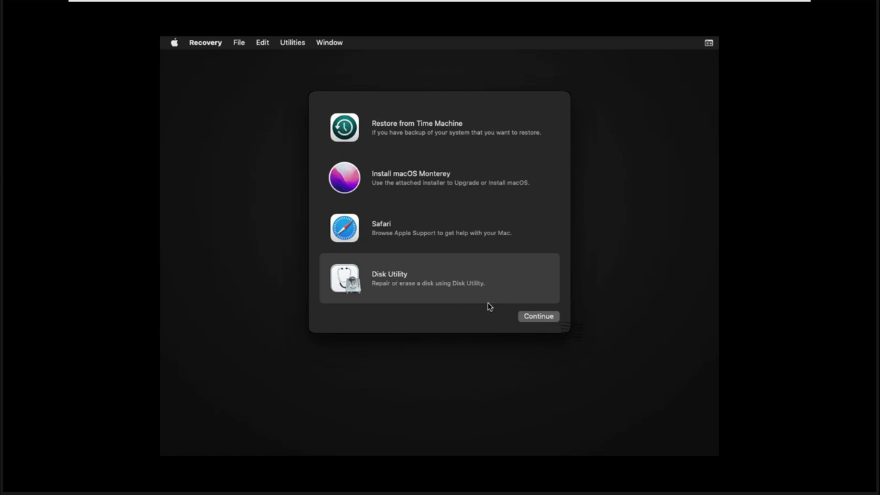
left_click(536, 315)
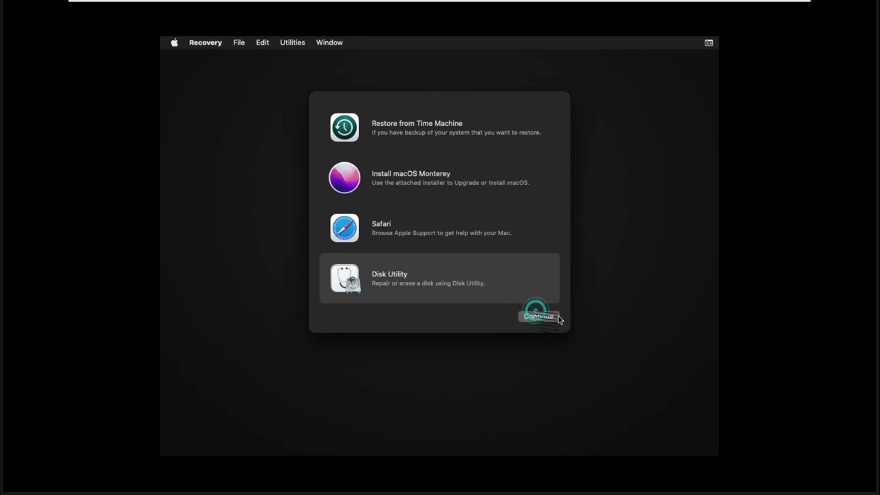
left_click(537, 317)
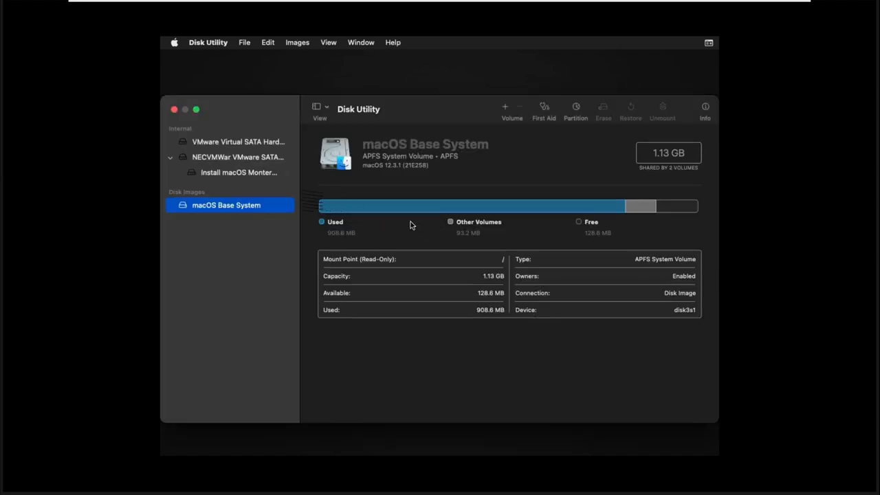
- Erase the VMware Virtual SATA Hard Drive as Macintosh HD with APFS and GUID Partition Map, then close Disk Utility
left_click(225, 146)
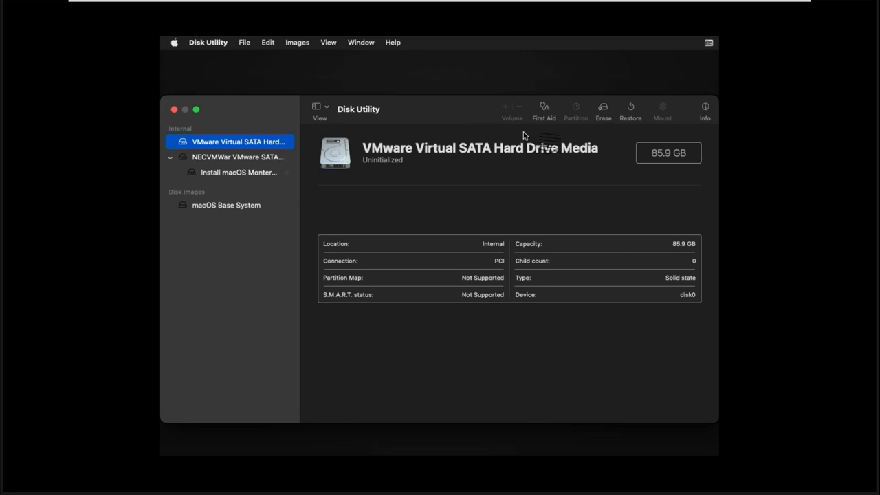
left_click(606, 110)
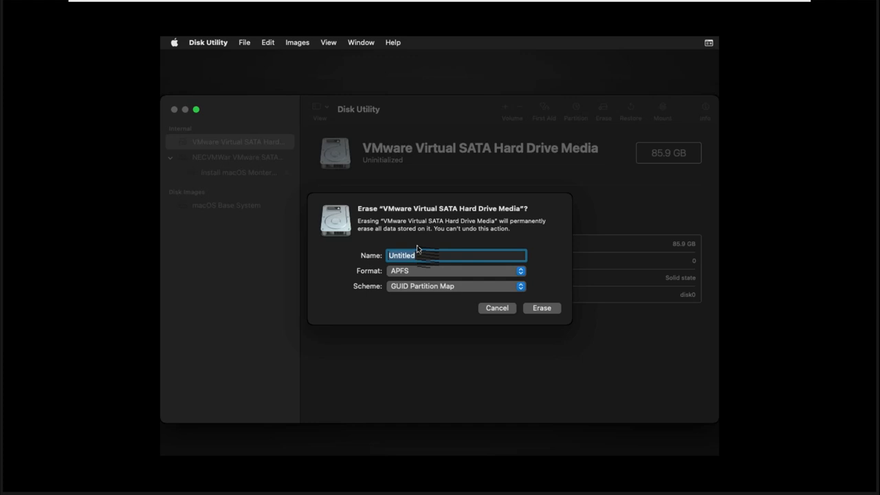
type("Macintosh HD")
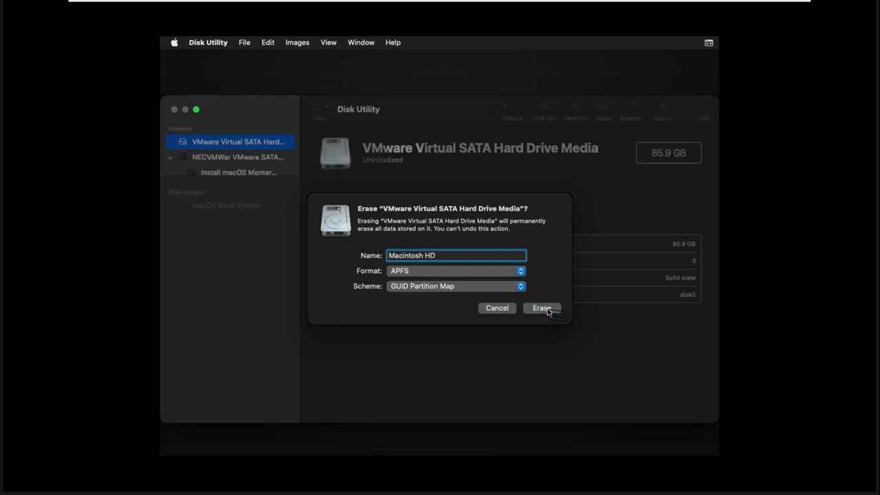
left_click(544, 309)
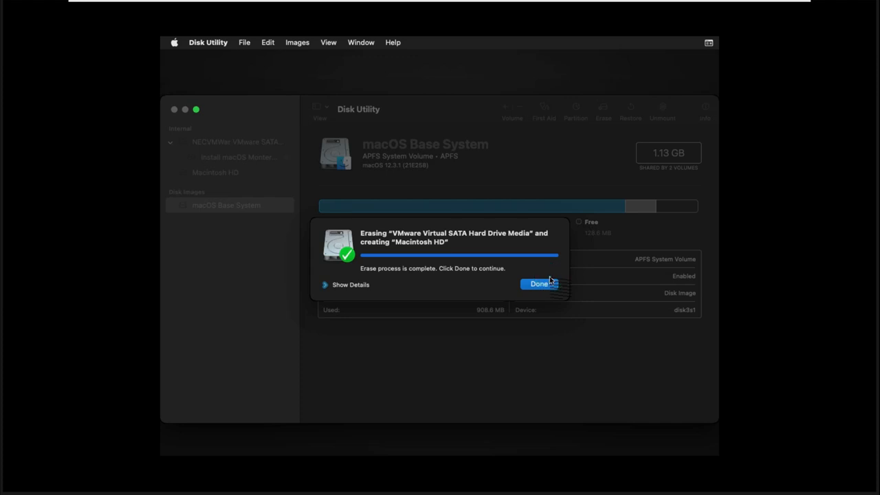
left_click(548, 283)
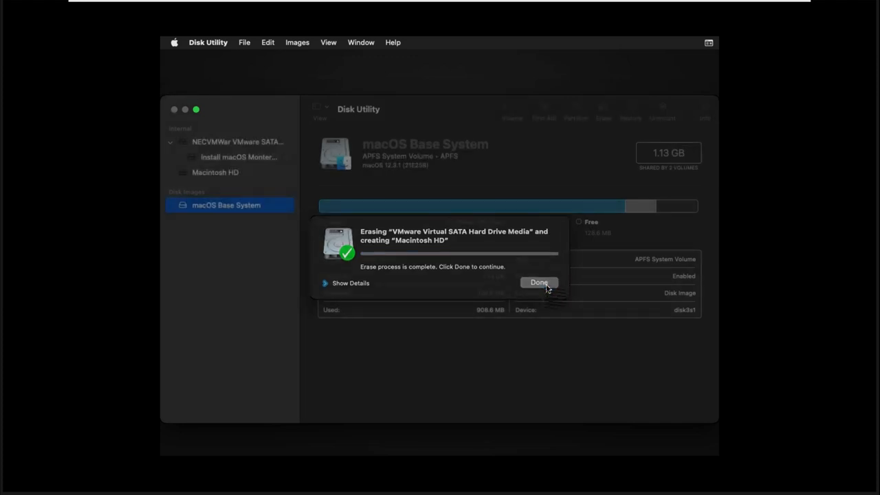
left_click(548, 287)
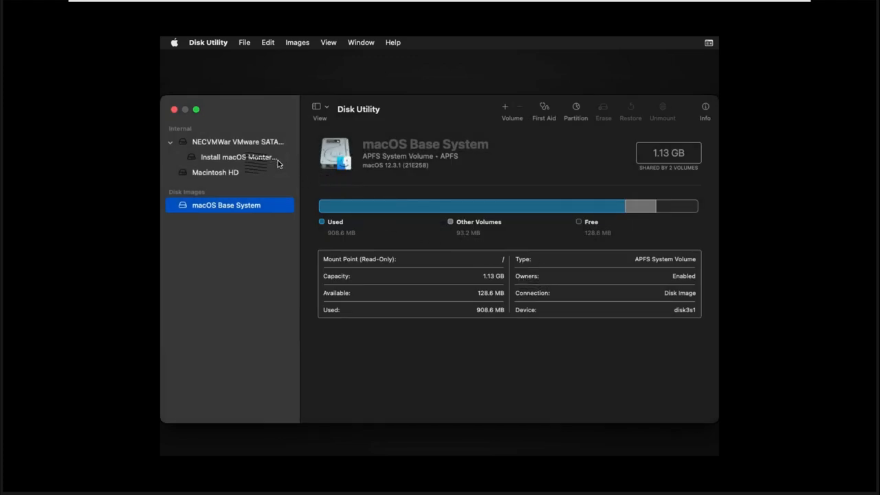
left_click(174, 111)
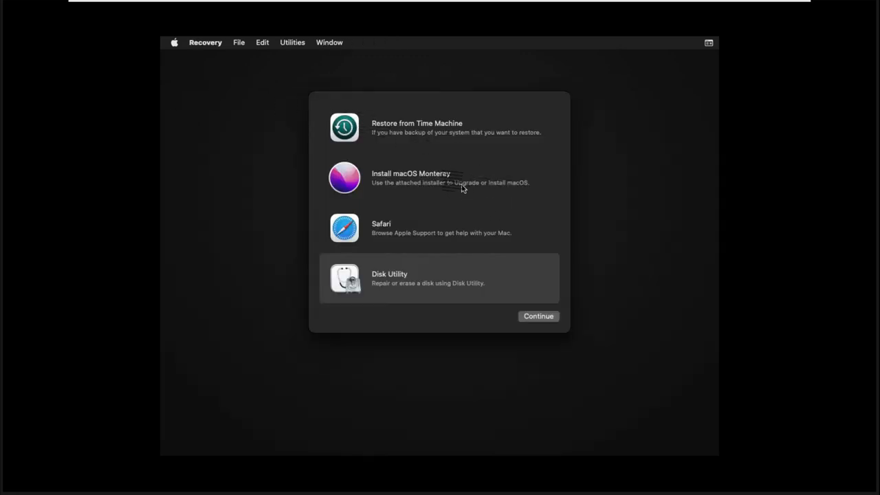
- Start the macOS Monterey installation, agree to the software license and install it on the Macintosh HD disk
left_click(441, 172)
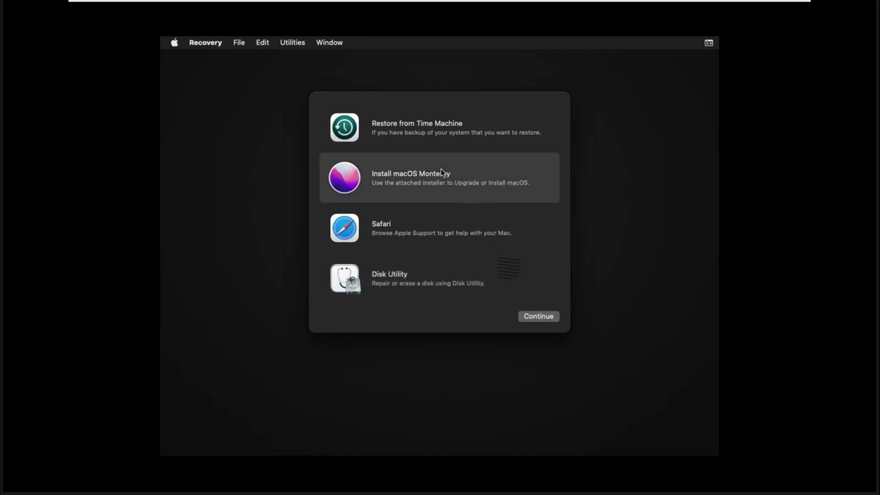
left_click(536, 319)
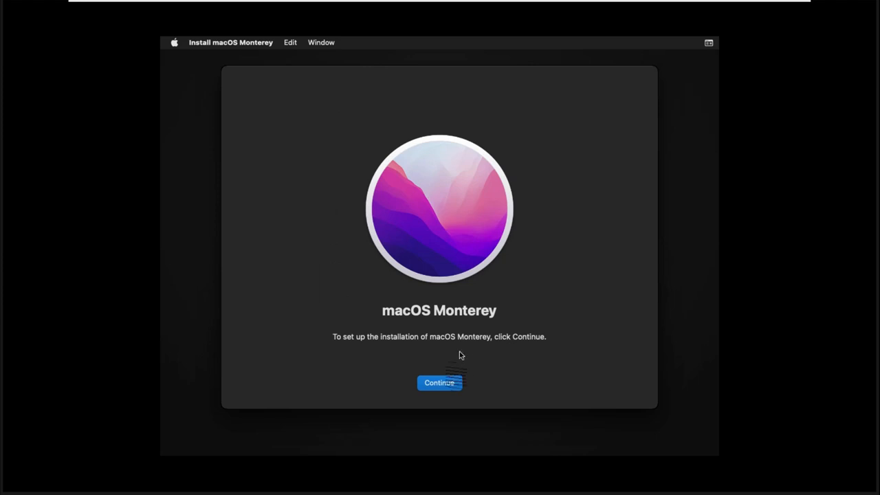
left_click(444, 387)
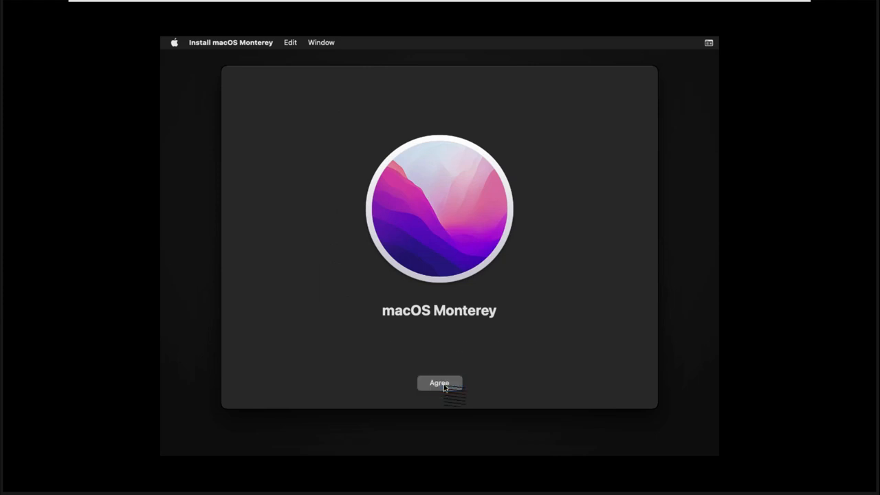
left_click(444, 386)
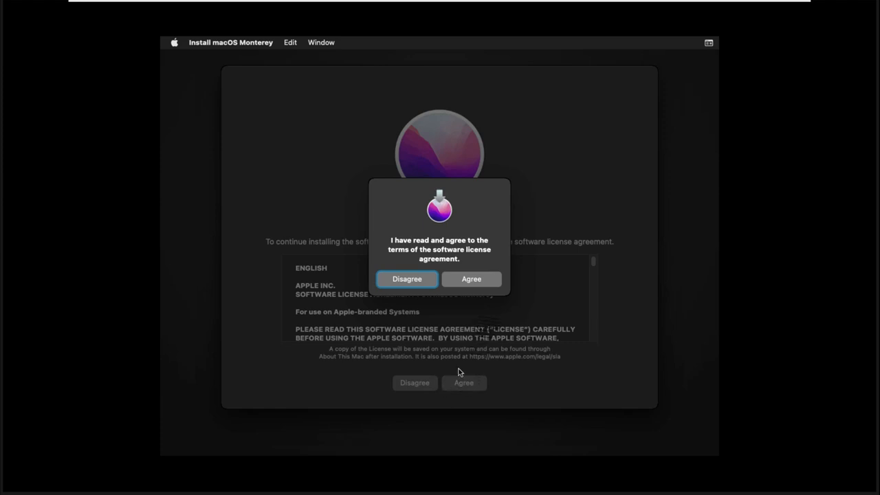
left_click(485, 285)
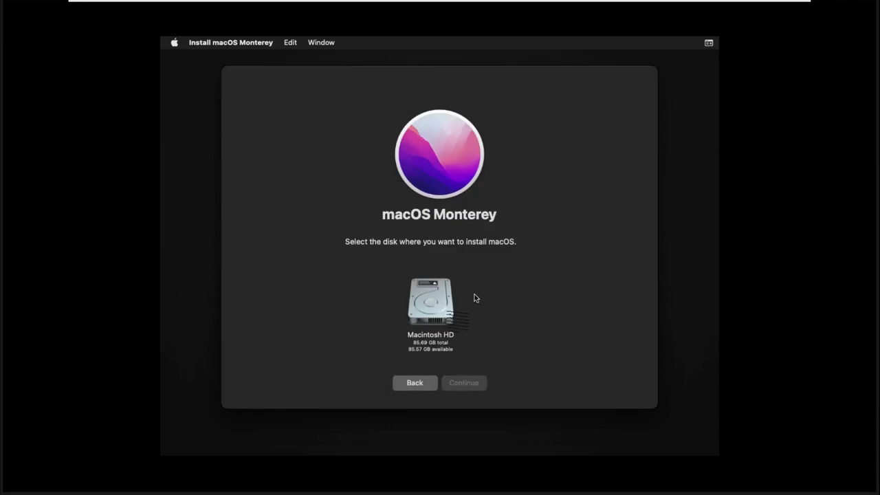
left_click(431, 319)
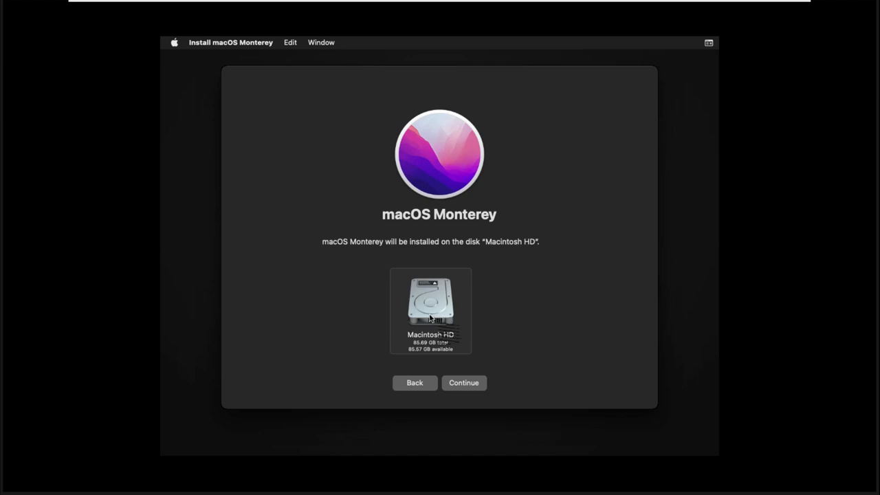
left_click(458, 383)
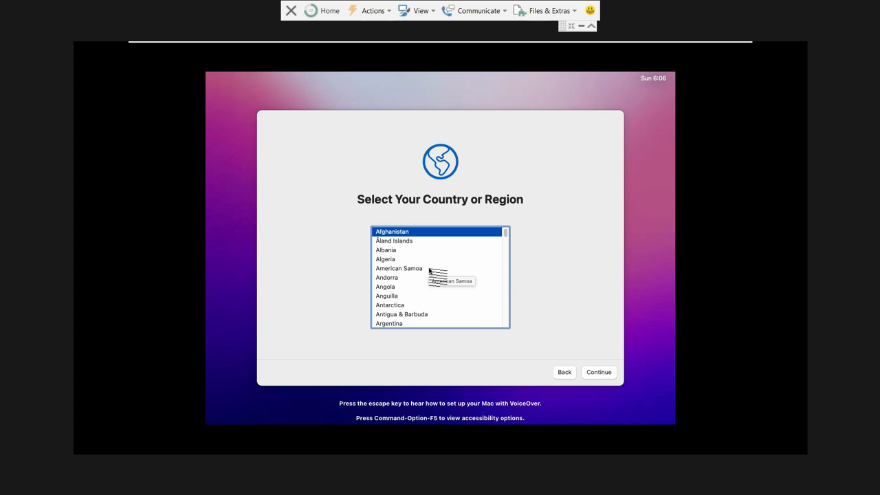
- Set the country to Pakistan with its suggested languages, and pass the Accessibility and Data & Privacy pages without enabling any features
key("p")
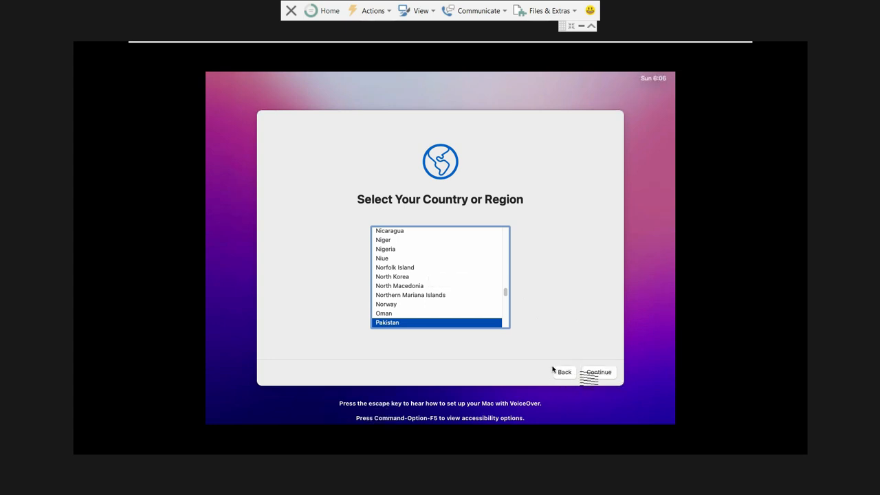
left_click(601, 374)
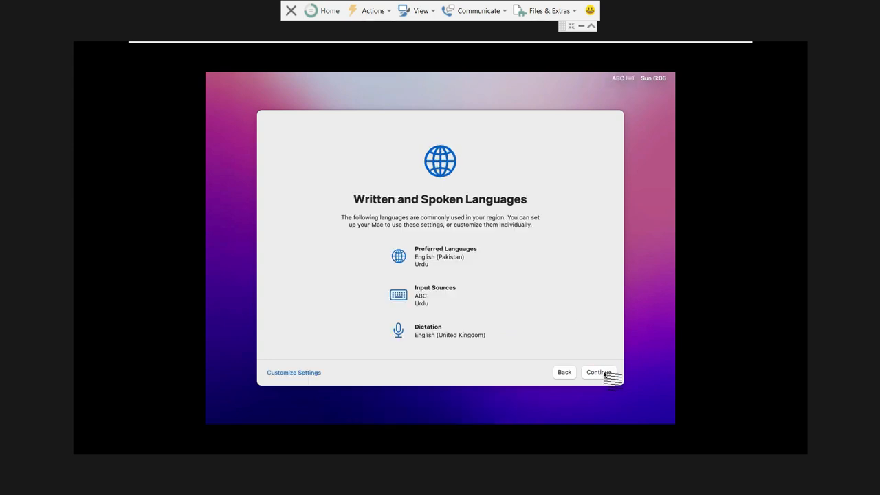
left_click(603, 373)
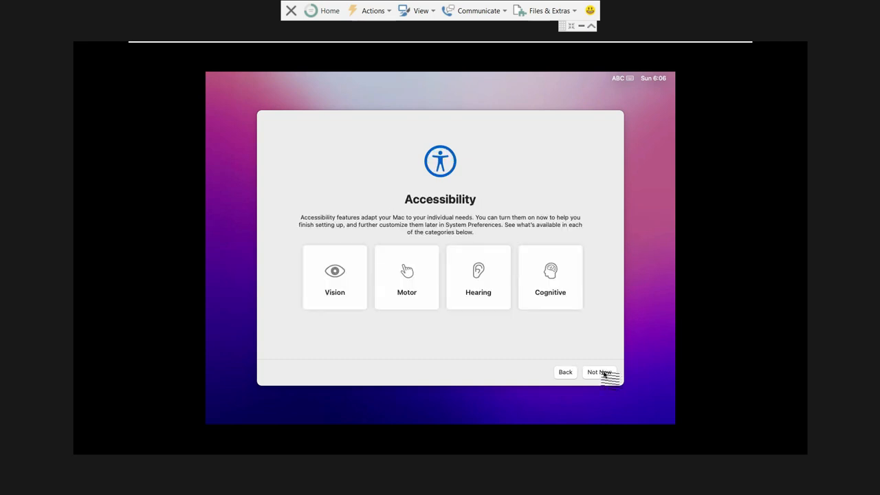
left_click(603, 373)
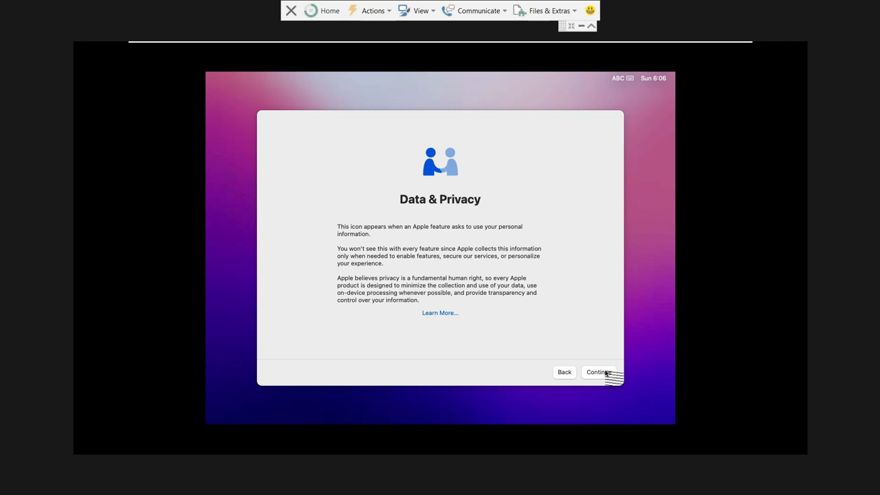
left_click(606, 373)
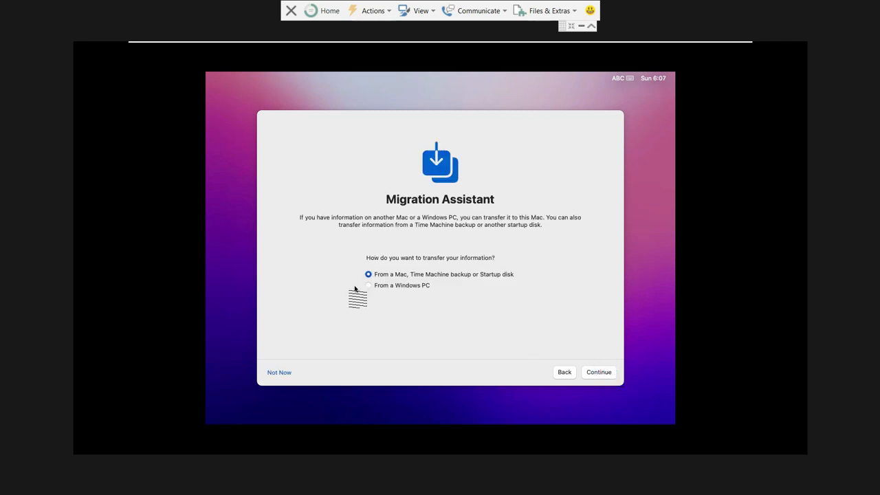
- Skip data migration and Apple ID sign-in, and agree to the macOS Software License Agreement
left_click(283, 371)
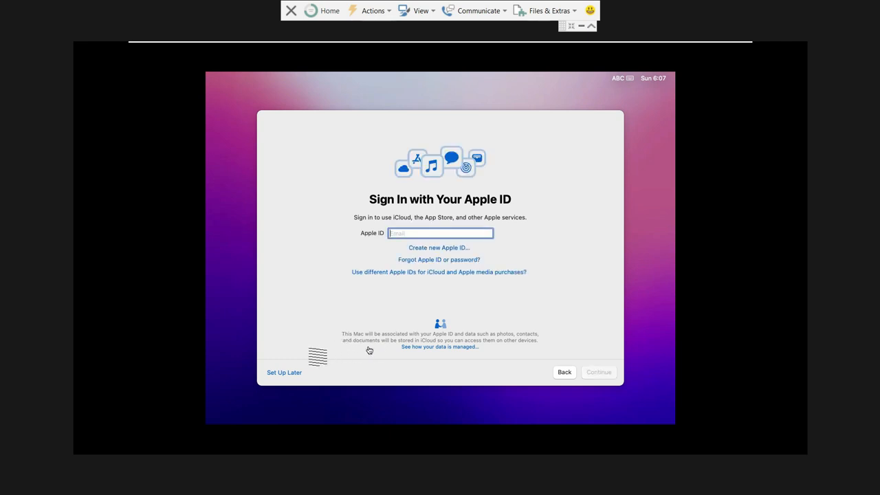
left_click(282, 372)
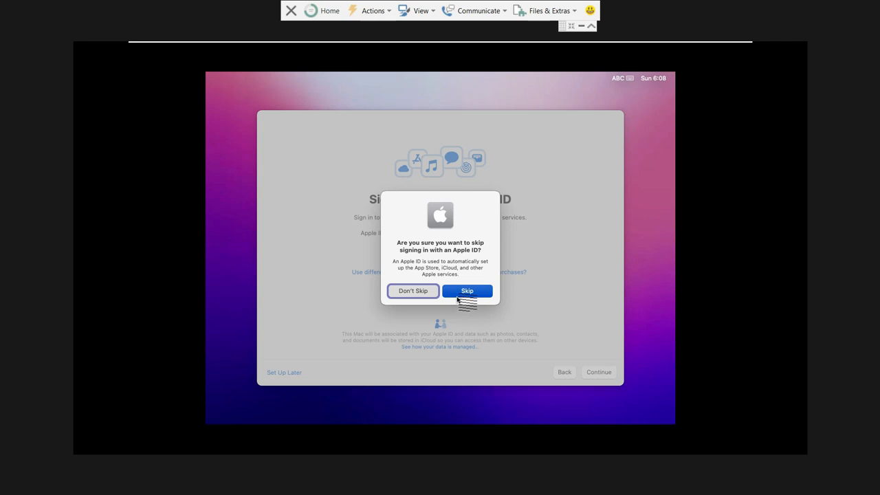
left_click(459, 295)
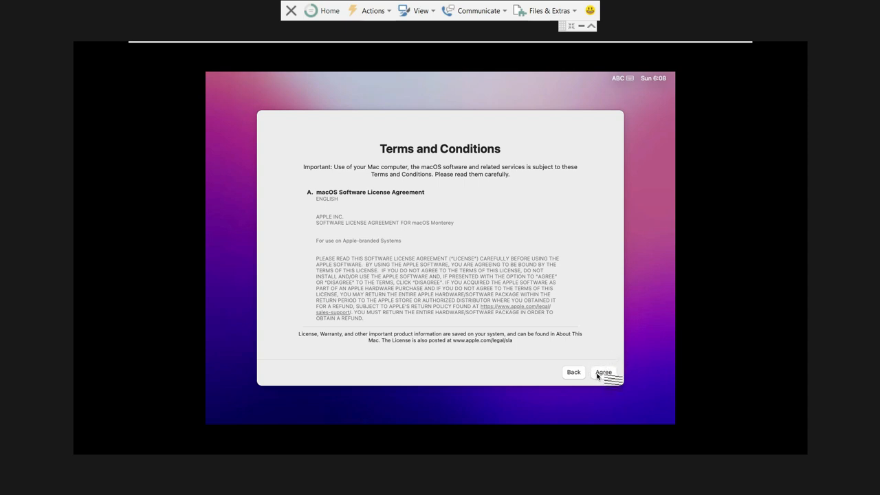
left_click(603, 373)
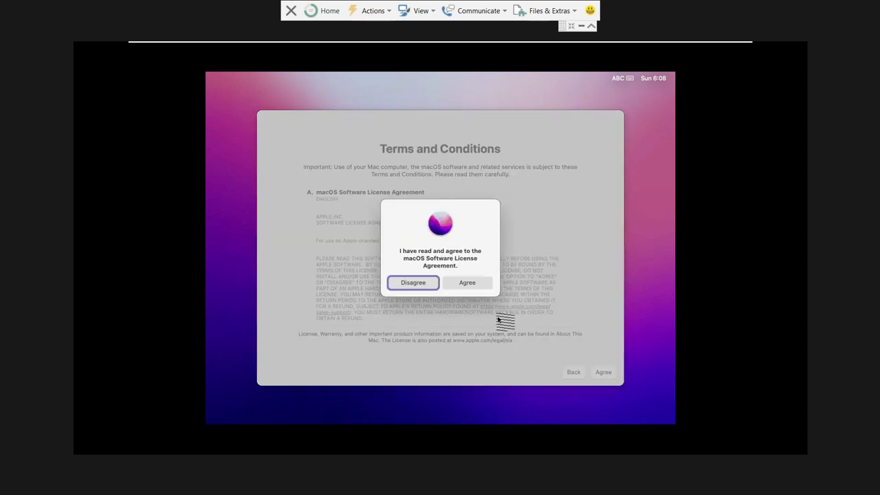
left_click(480, 278)
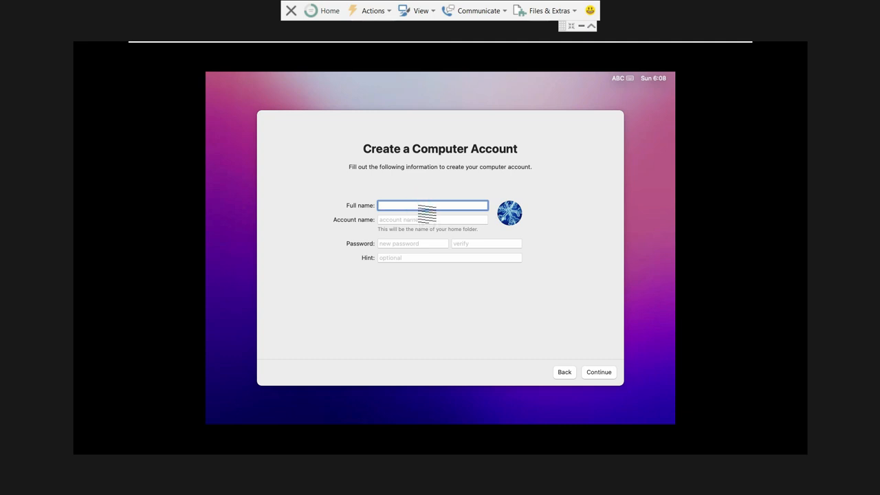
- Create the computer account with the full name, the suggested account name and a verified account password, leaving the hint empty
type("Coding Pursuits")
key("Tab")
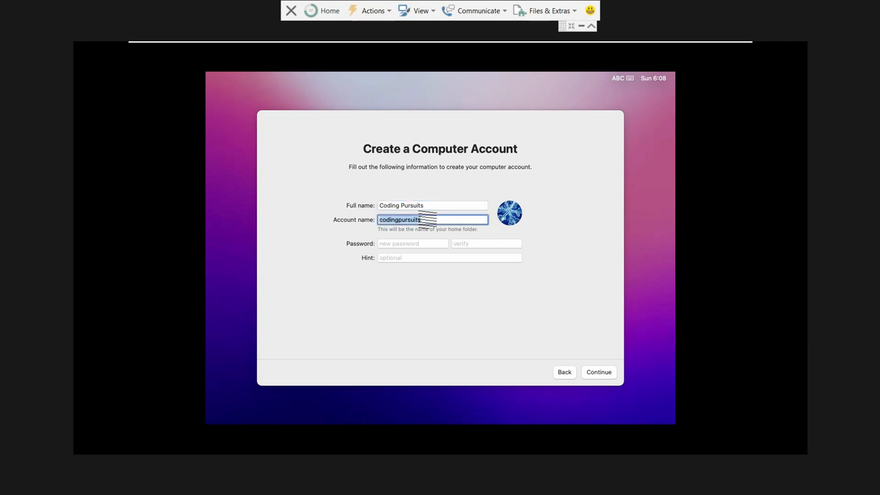
key("Tab")
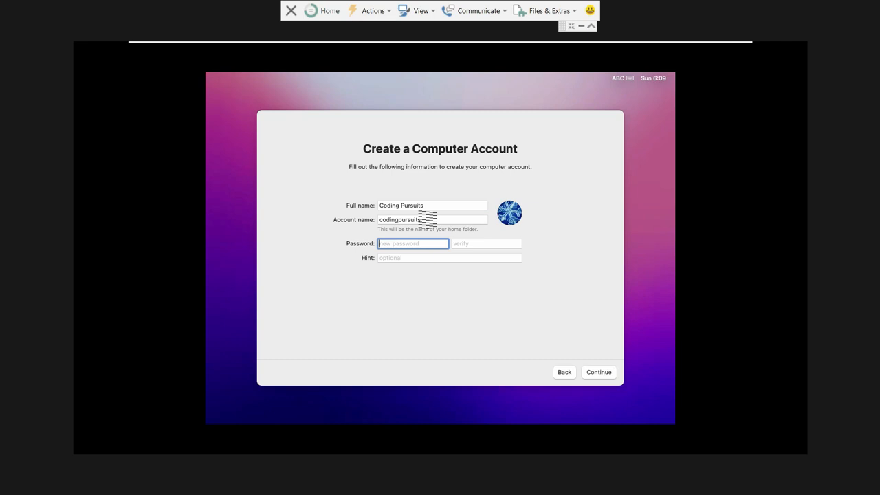
type("••••••")
key("Tab")
type("•")
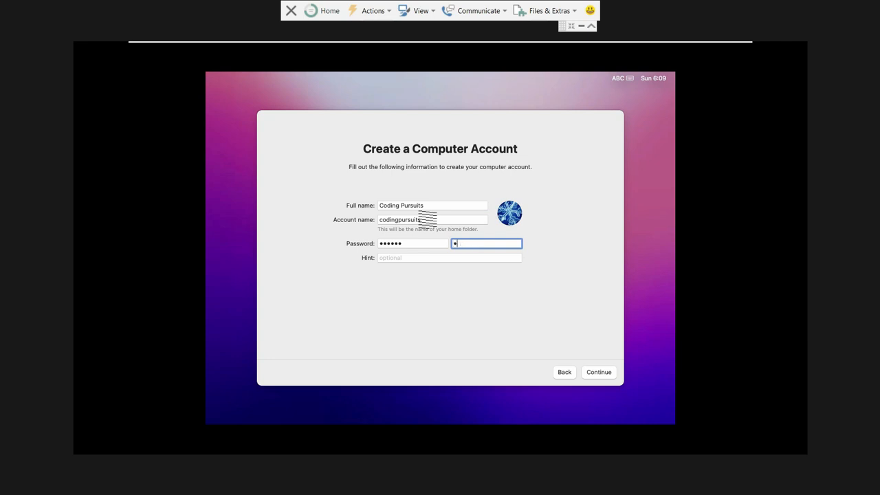
type("•••••")
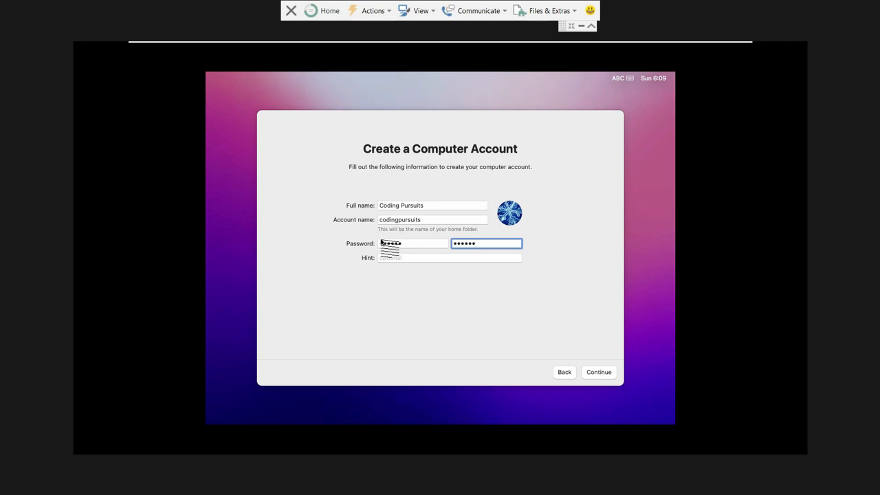
left_click(395, 255)
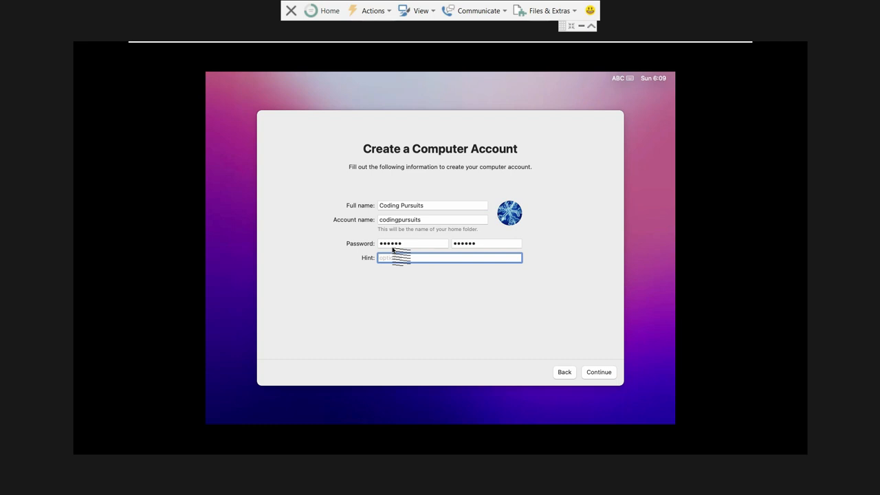
key("Tab")
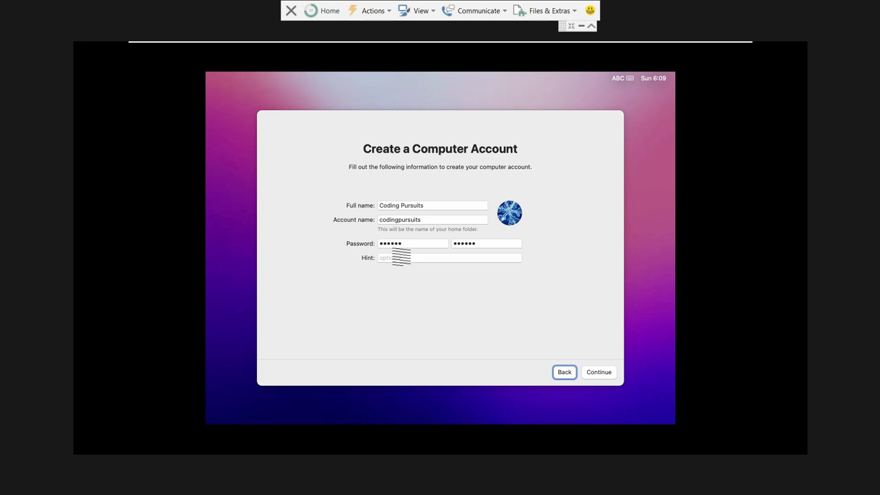
key("Tab")
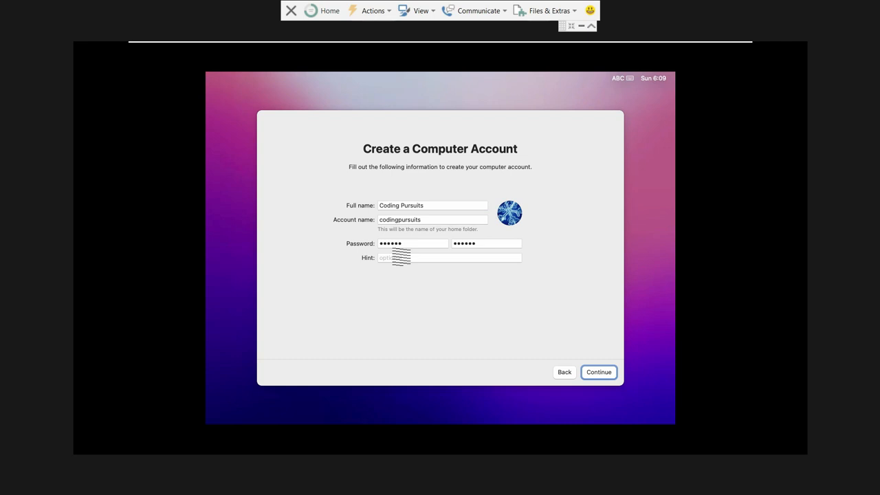
left_click(595, 372)
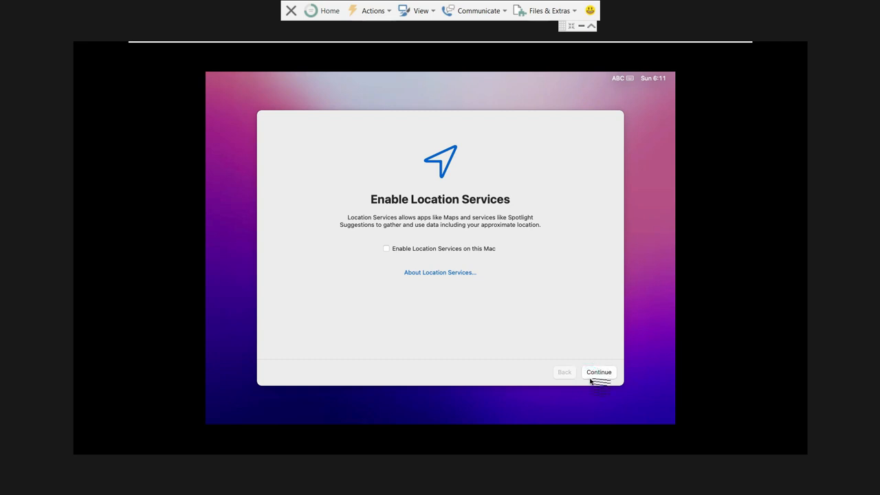
- Finish the setup without Location Services or Screen Time, keeping the Cupertino time zone and the default analytics sharing
left_click(598, 372)
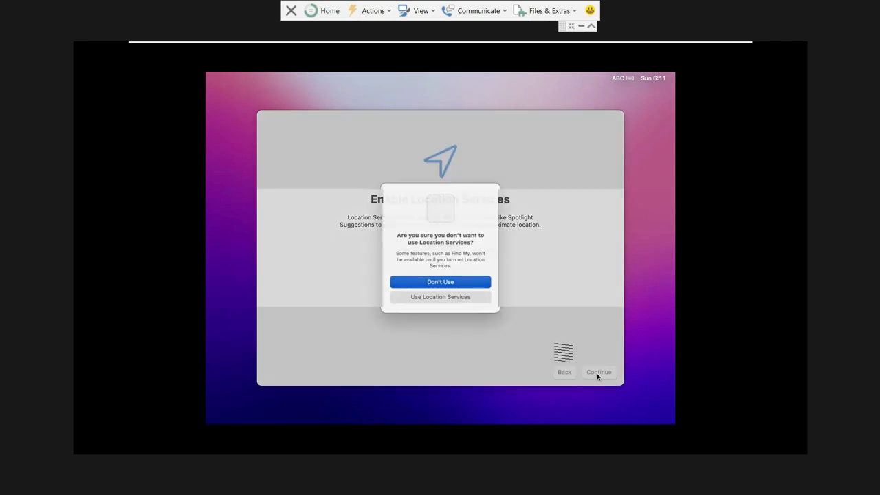
left_click(463, 287)
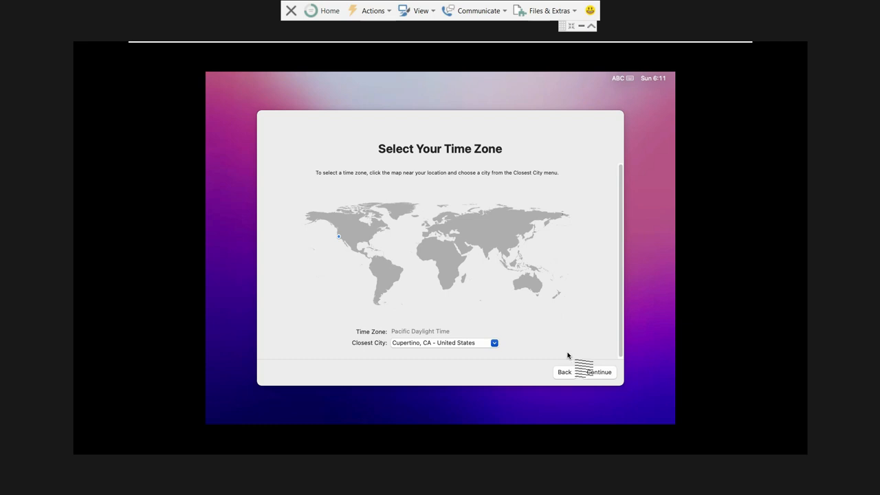
left_click(590, 372)
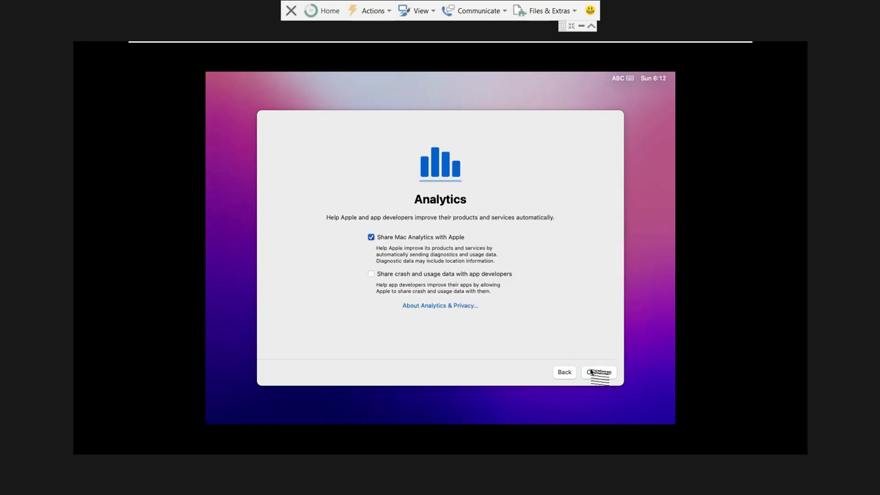
left_click(592, 372)
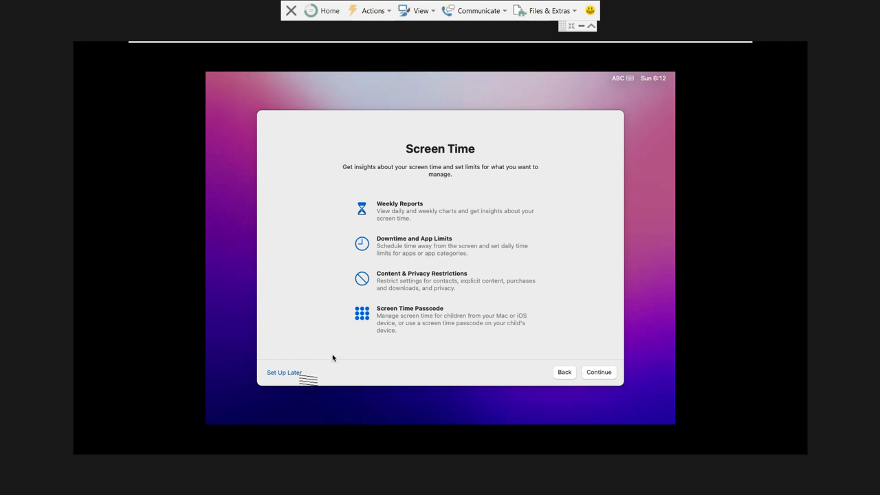
left_click(274, 375)
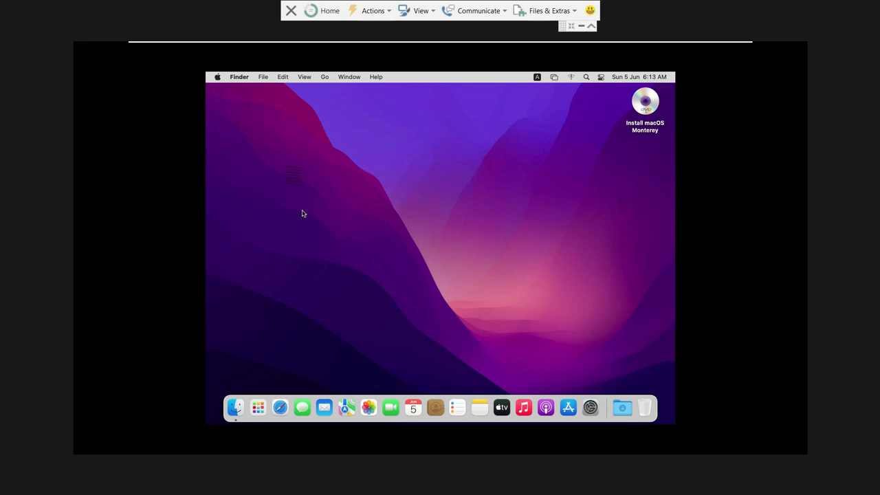
- Examine the macOS version and hardware overview in About This Mac, and close it
left_click(217, 77)
left_click(217, 77)
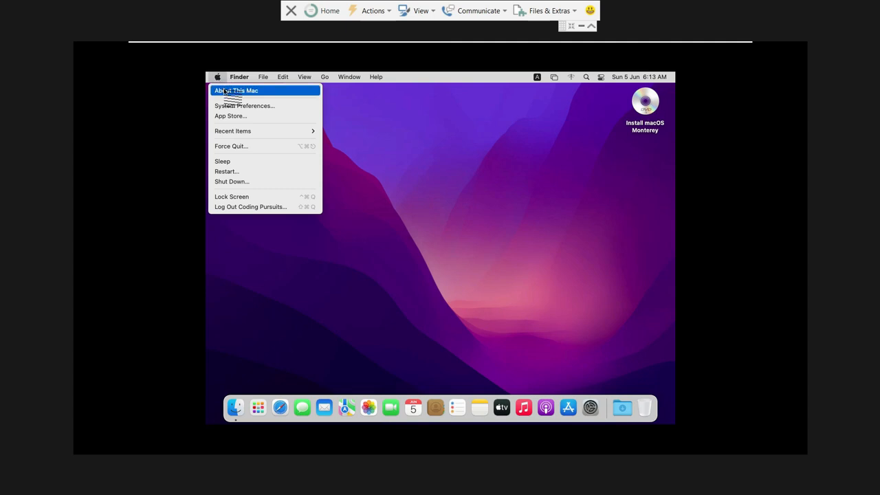
left_click(224, 92)
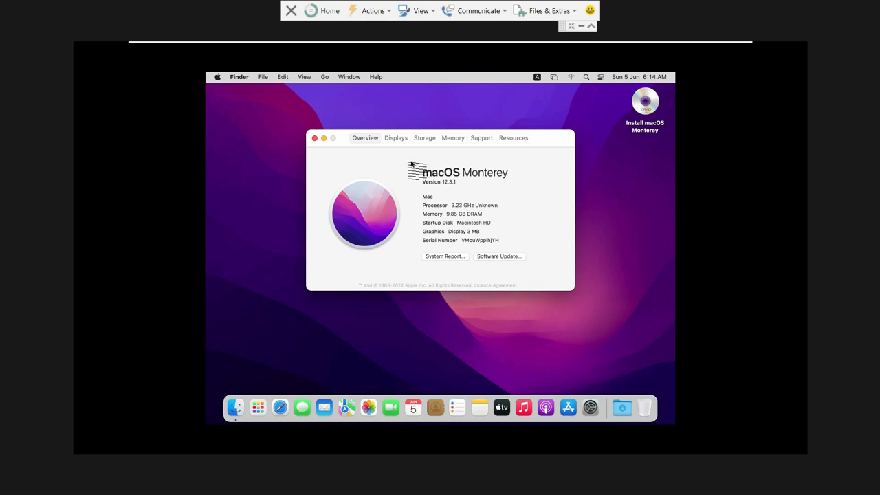
left_click(314, 139)
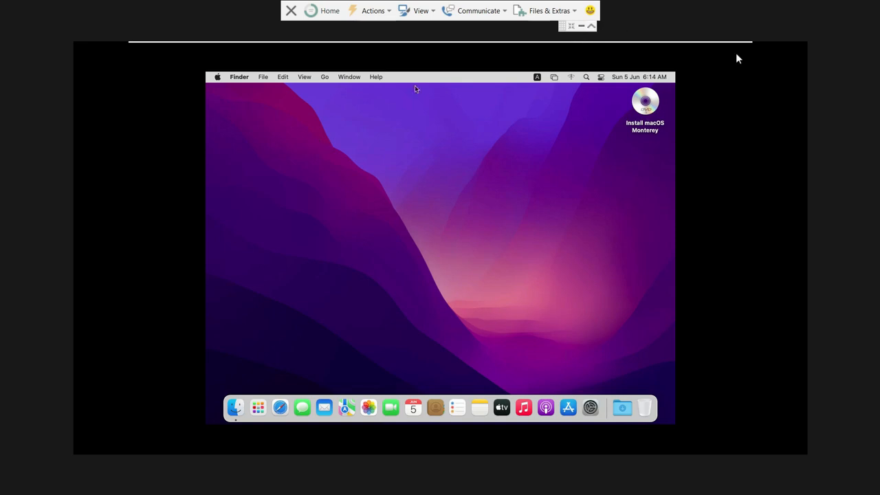
- Close VMware Workstation and power off the running macOS Monetery virtual machine
mouse_move(739, 48)
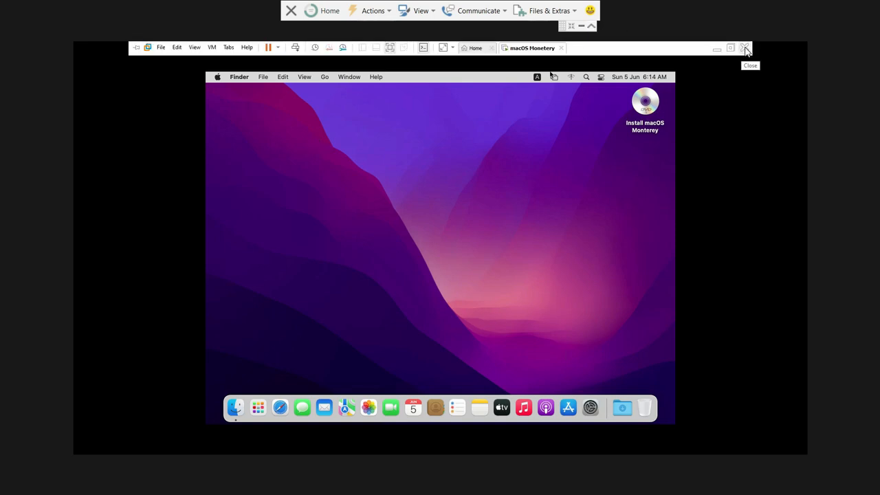
left_click(746, 50)
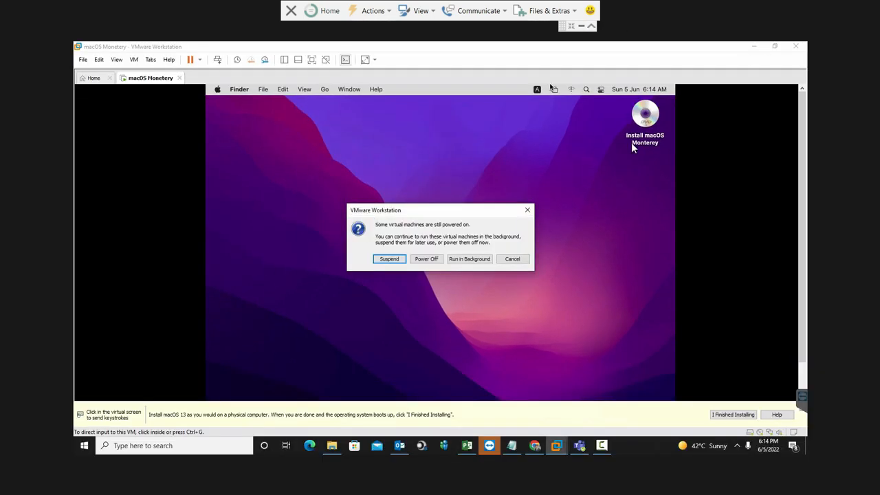
left_click(425, 259)
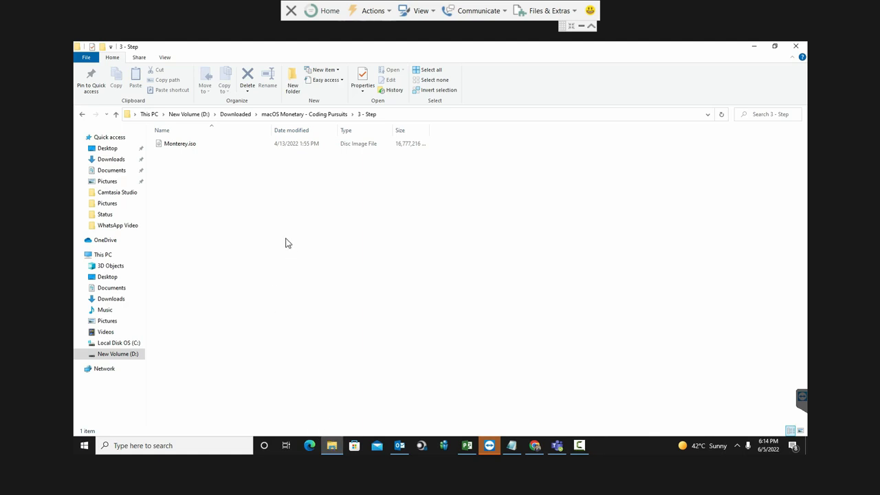
- Go to the "4- Step" folder in File Explorer and copy its path, D:\Downloaded\macOS Monetary - Coding Pursuits\4- Step
left_click(116, 114)
double_click(180, 174)
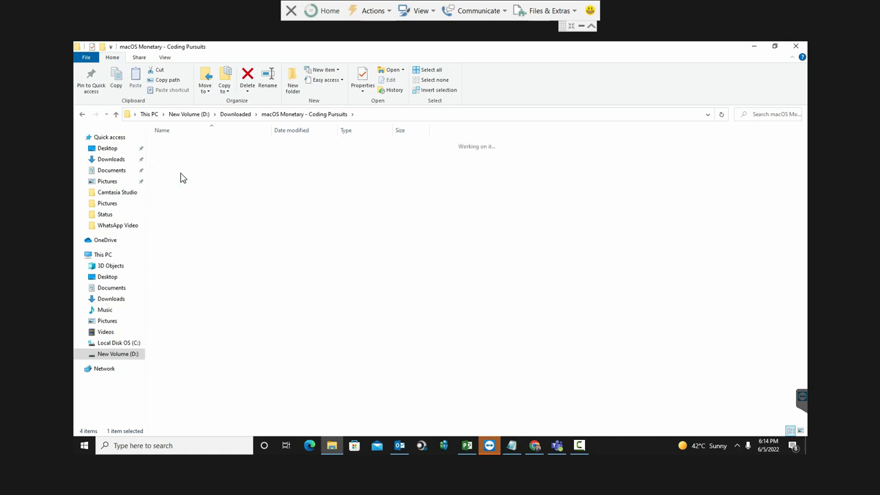
left_click(390, 114)
key("ctrl+c")
right_click(249, 116)
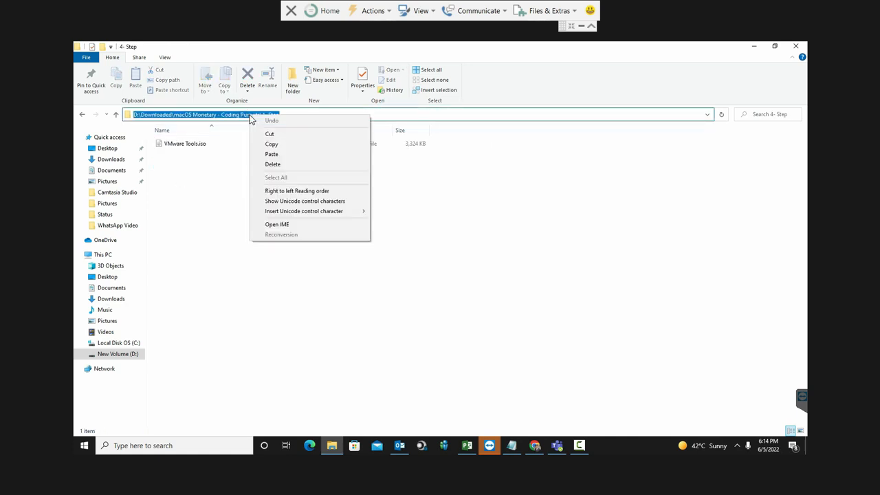
left_click(273, 144)
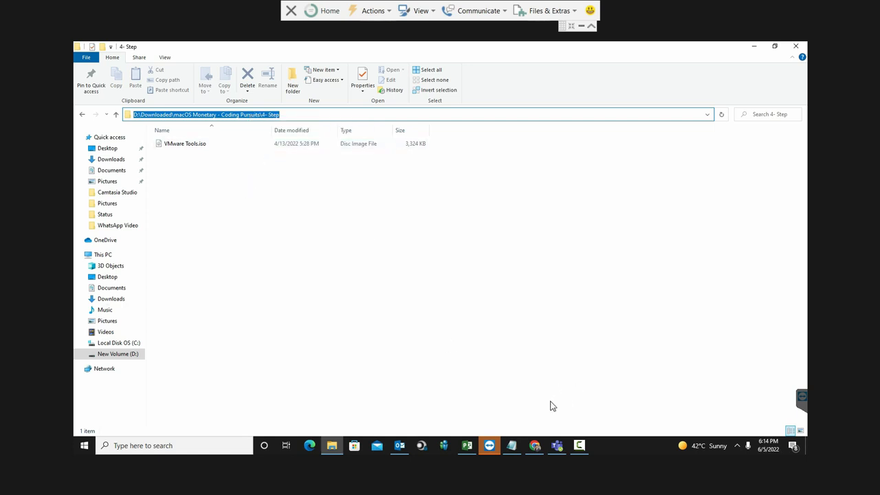
- Search Windows for "vm" and start VMware Workstation Pro
left_click(84, 447)
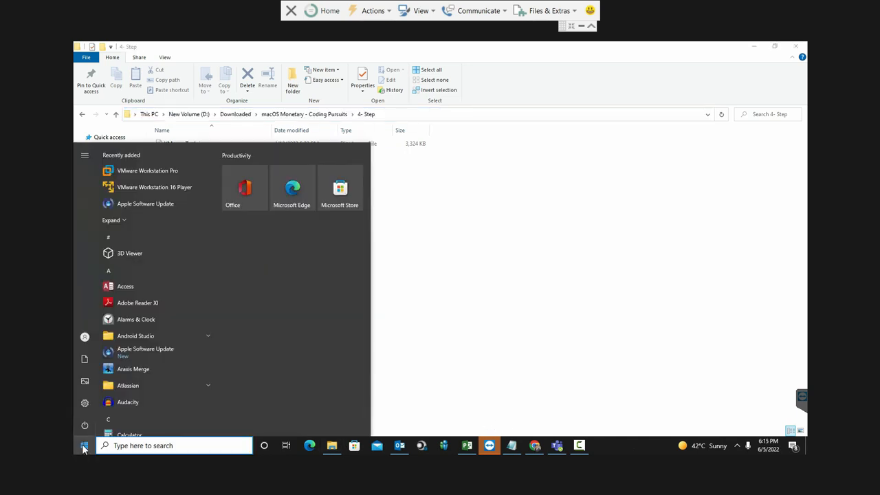
type("vm")
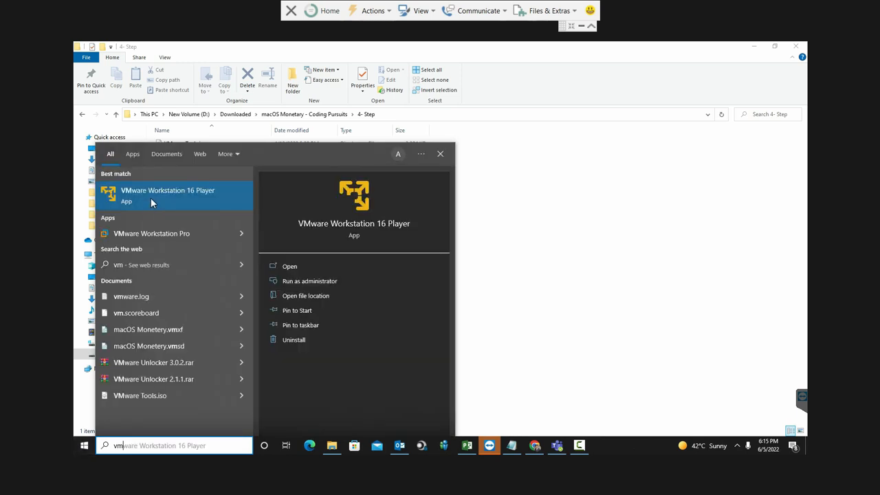
left_click(137, 231)
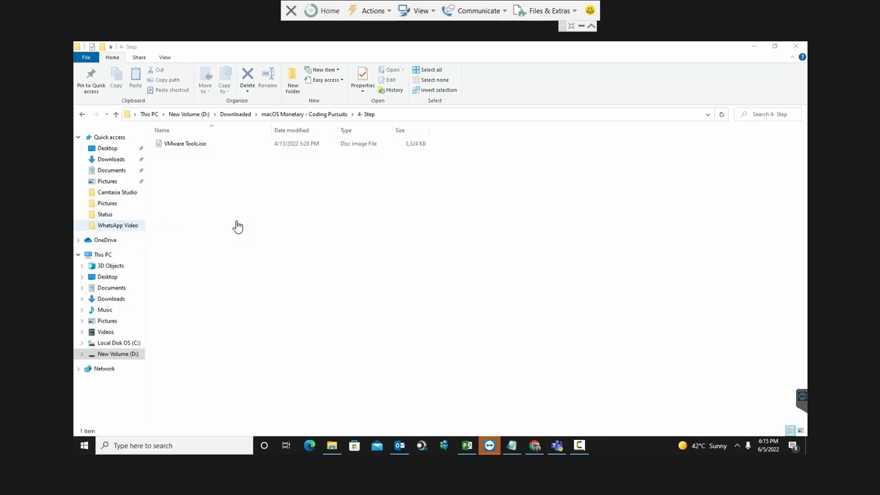
left_click(334, 226)
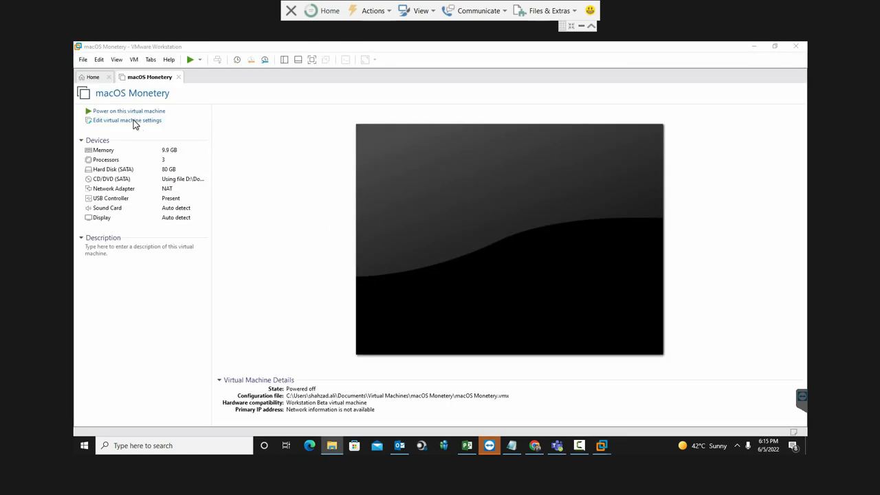
- Set the macOS Monetery virtual machine's CD/DVD drive to use VMware Tools.iso from the copied "4- Step" folder path
left_click(135, 124)
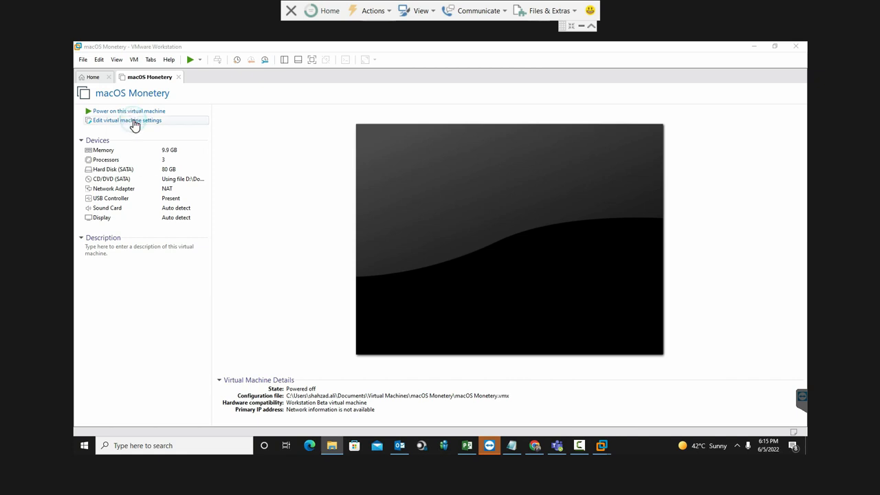
left_click(183, 124)
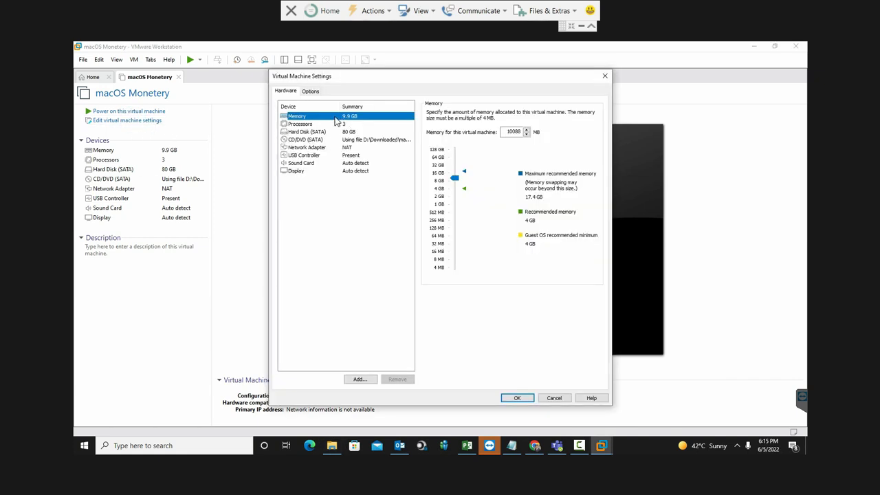
left_click(307, 140)
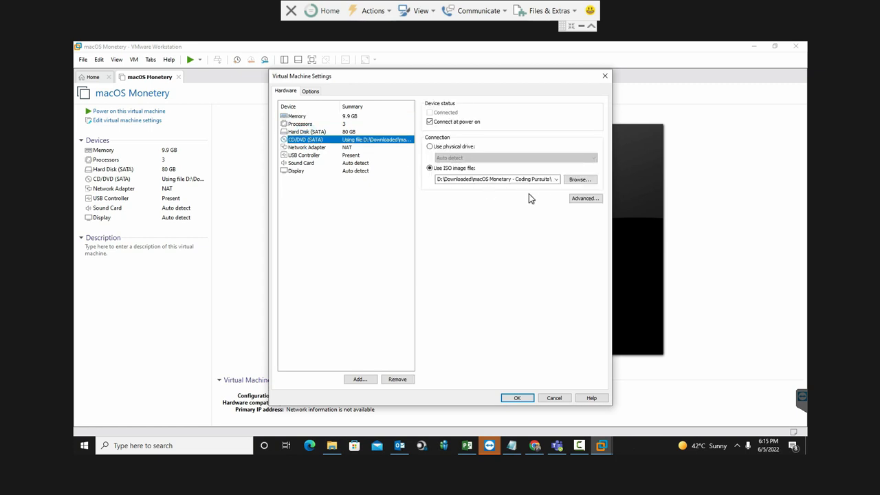
left_click(580, 181)
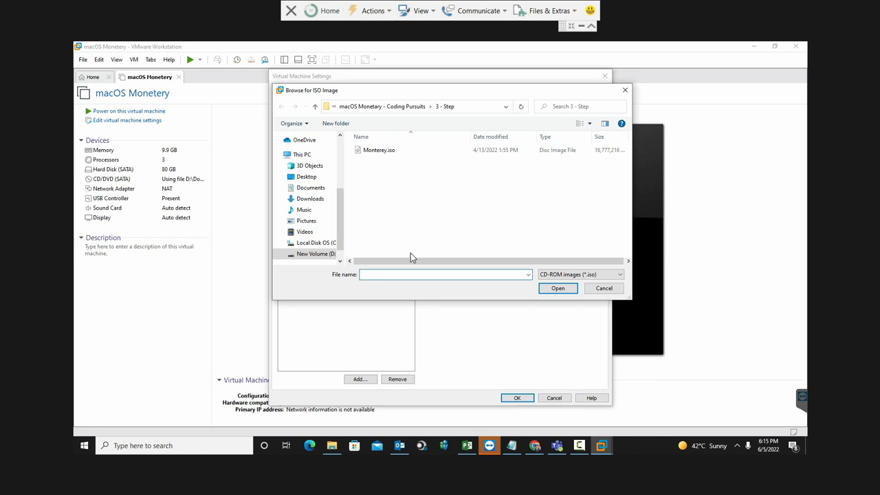
key("ctrl+v")
left_click(555, 290)
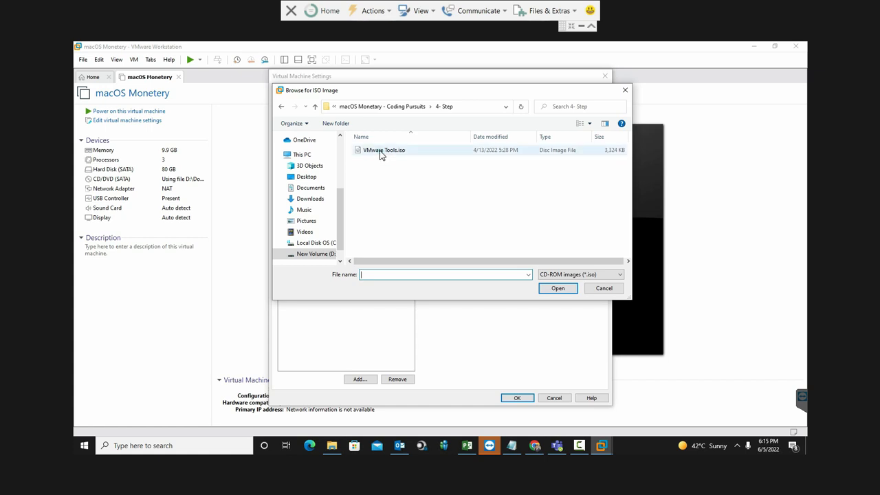
left_click(381, 153)
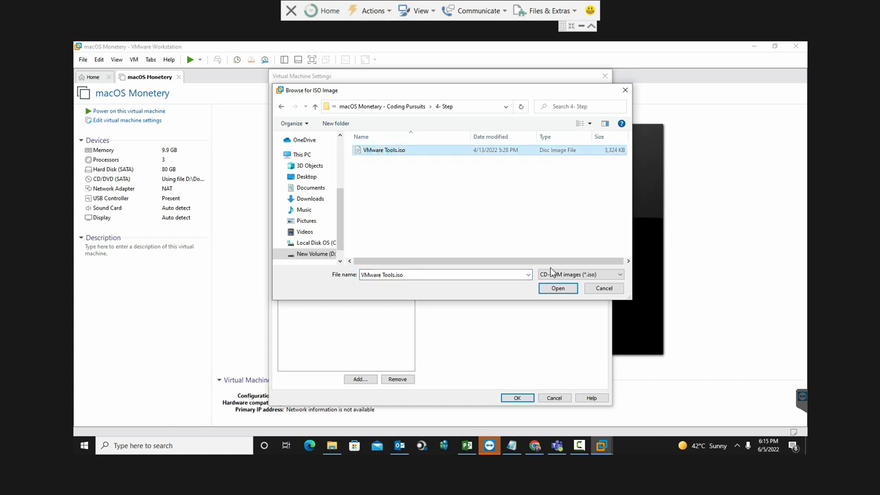
left_click(557, 288)
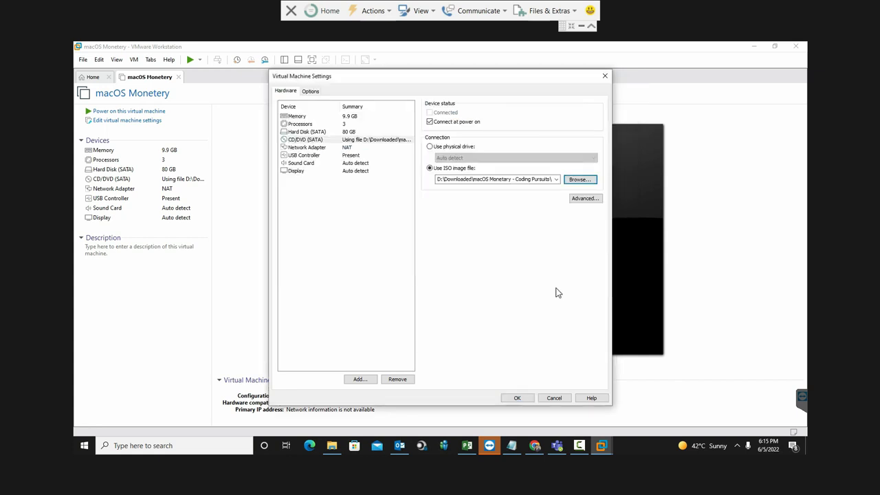
left_click(517, 401)
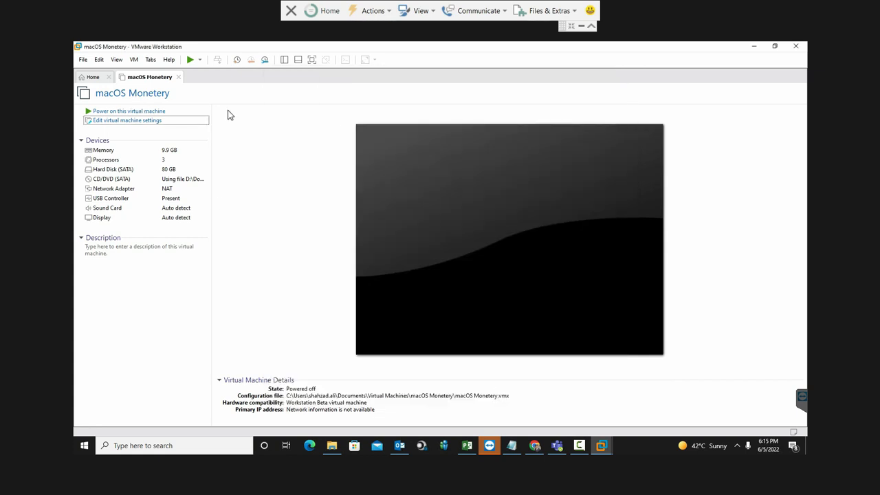
- Power on the macOS Monetery virtual machine and show it in full screen
left_click(122, 114)
left_click(127, 111)
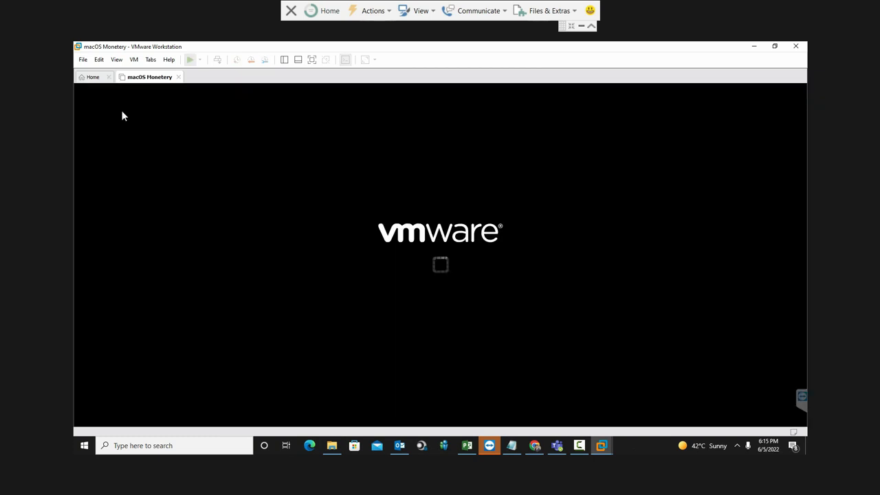
left_click(313, 61)
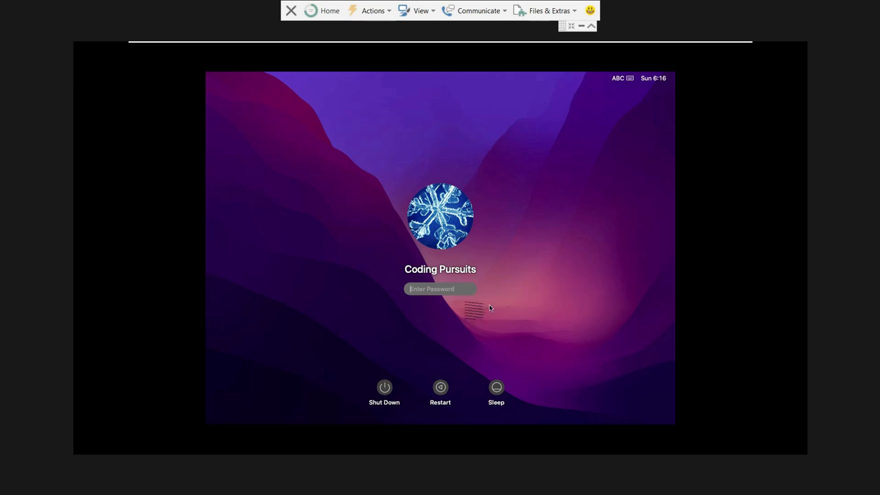
- Log in to the Coding Pursuits account on macOS with the account password
left_click(461, 291)
type("••")
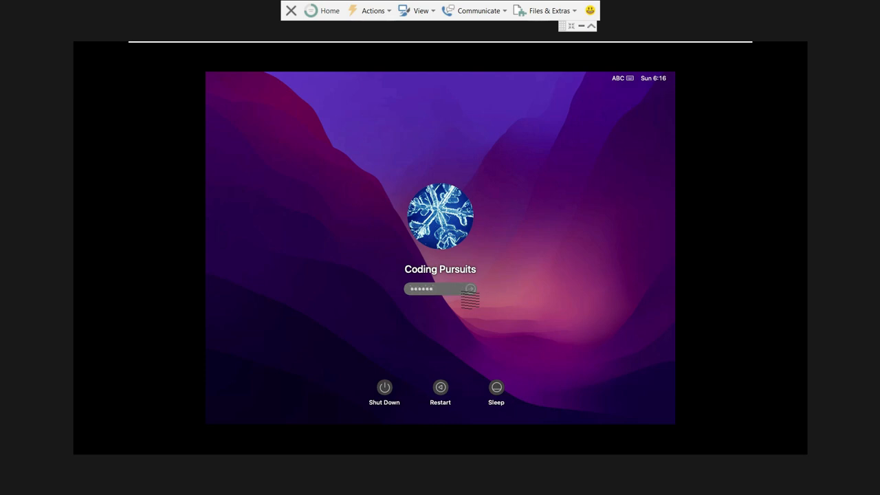
key("Return")
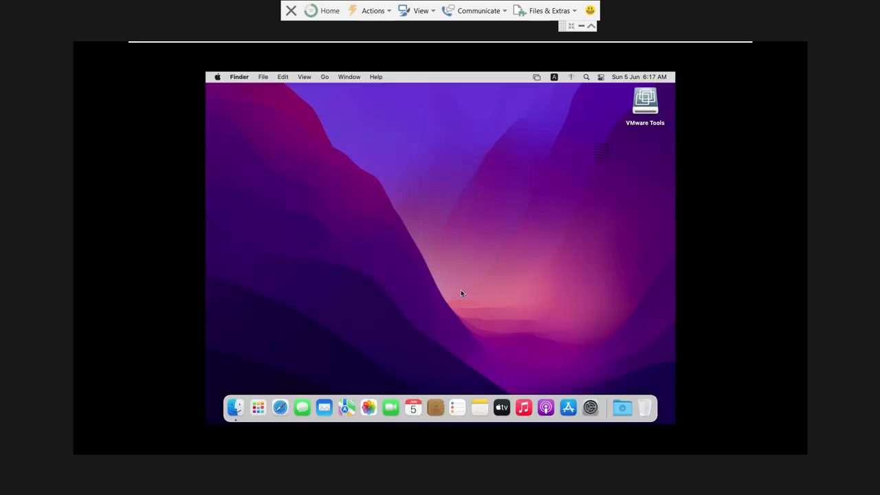
- Open the VMware Tools disk and start a standard install of VMware Tools on Macintosh HD
left_click(648, 103)
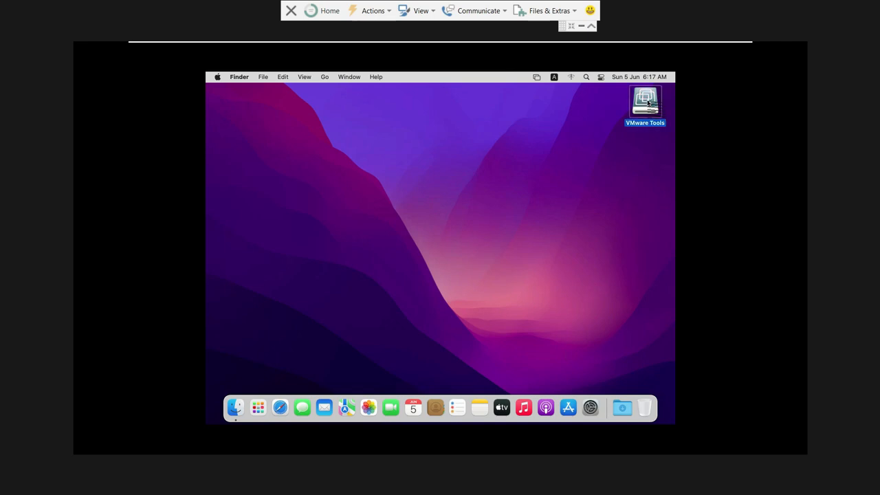
double_click(648, 103)
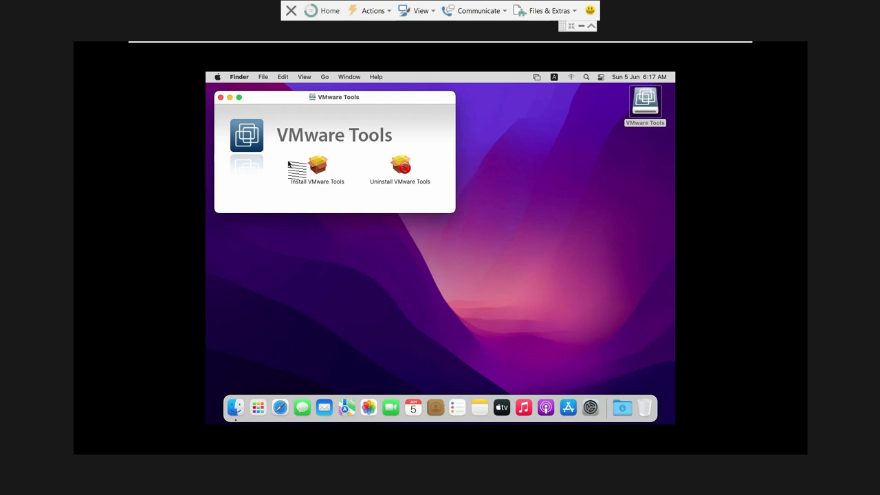
double_click(315, 168)
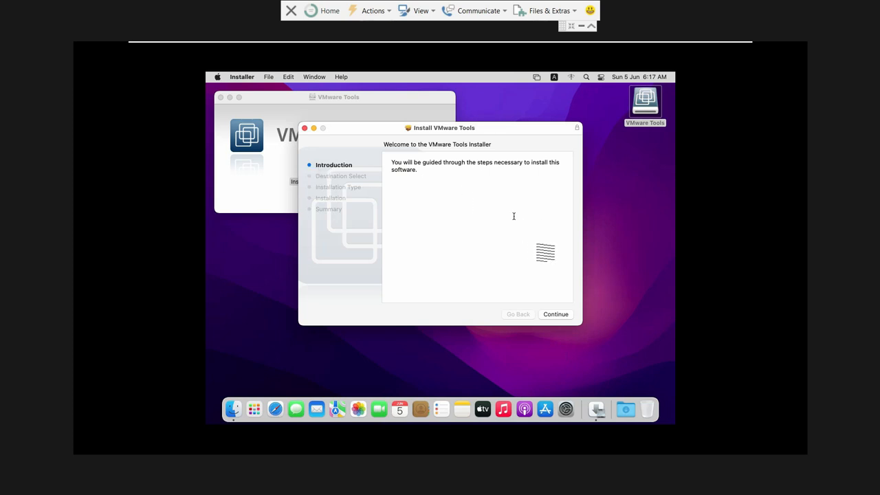
left_click(557, 315)
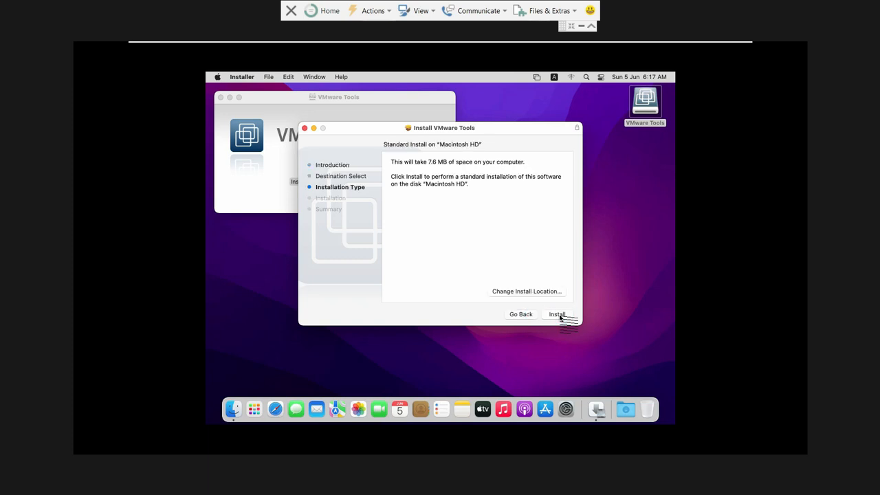
left_click(559, 315)
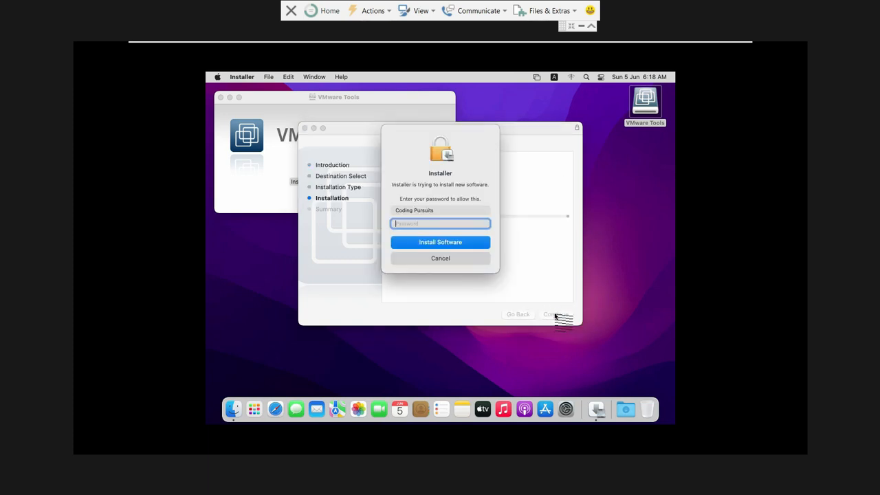
- Authorise the VMware Tools installation with the account password and allow Installer to administer the computer
type("••••••")
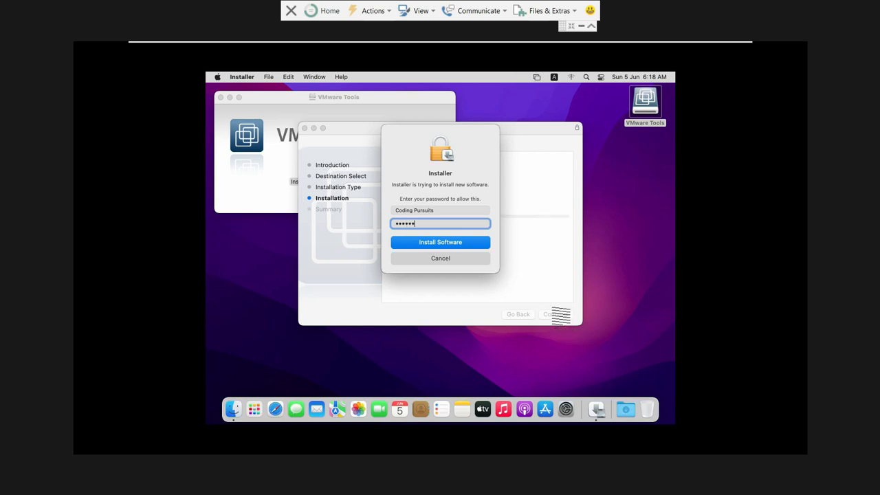
left_click(431, 244)
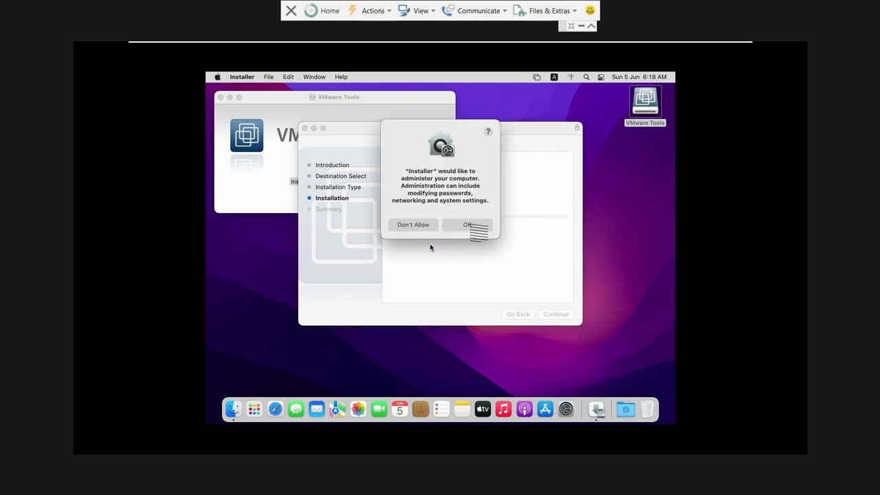
left_click(470, 228)
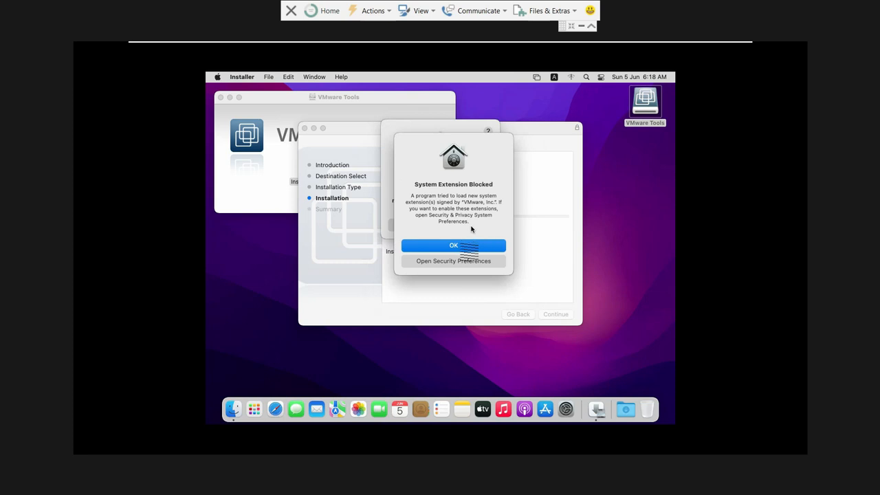
- Open Security & Privacy from the blocked-extension alert, allow Installer to administer the computer, and unlock the preferences with the account password
left_click(448, 261)
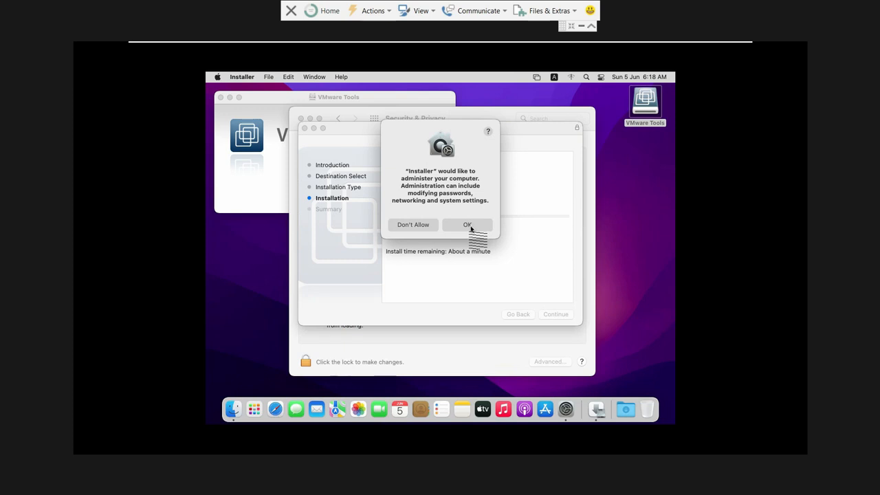
left_click(469, 225)
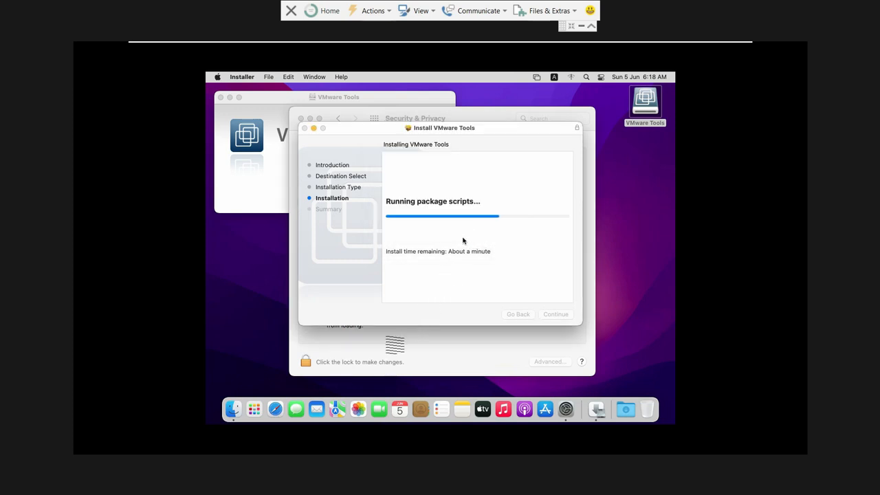
left_click(386, 337)
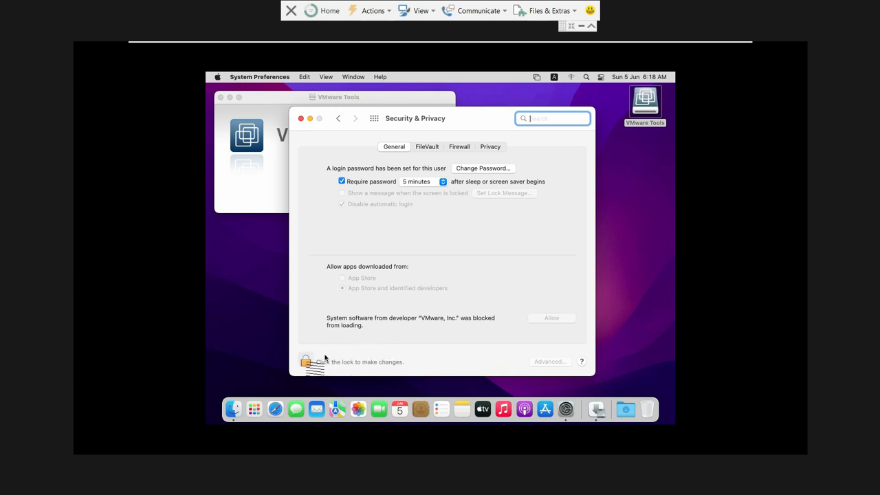
left_click(305, 363)
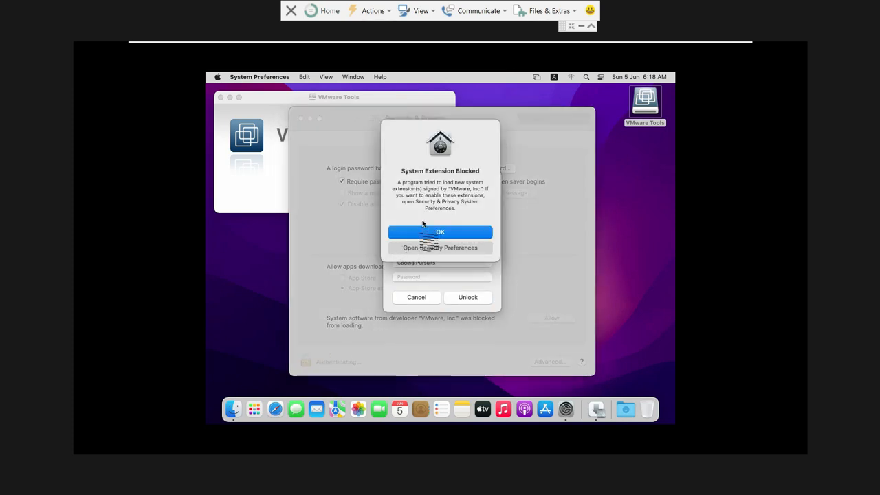
left_click(420, 237)
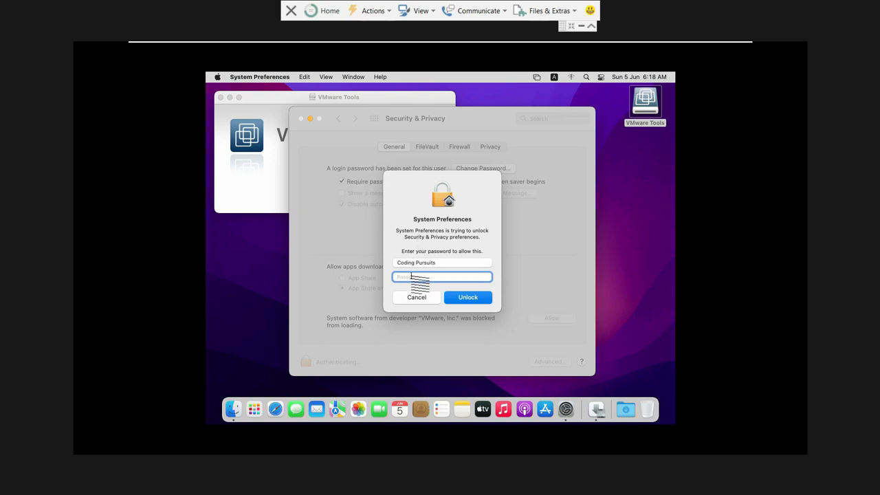
type("•••")
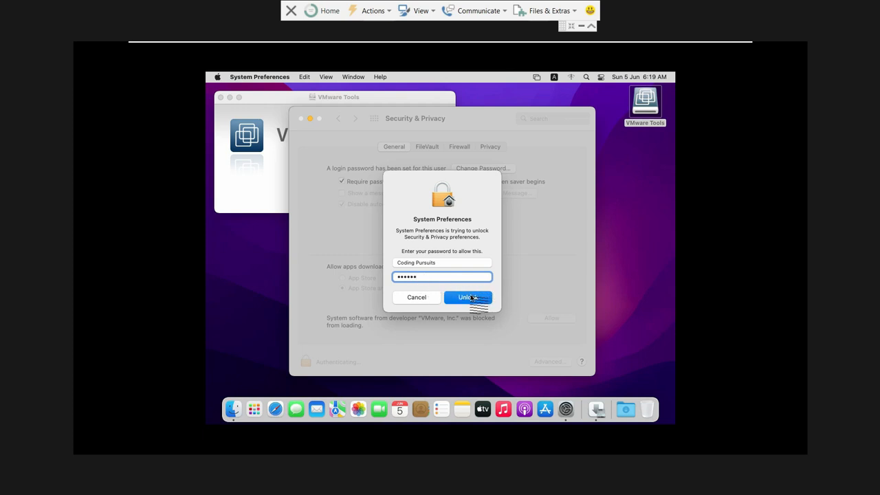
left_click(473, 297)
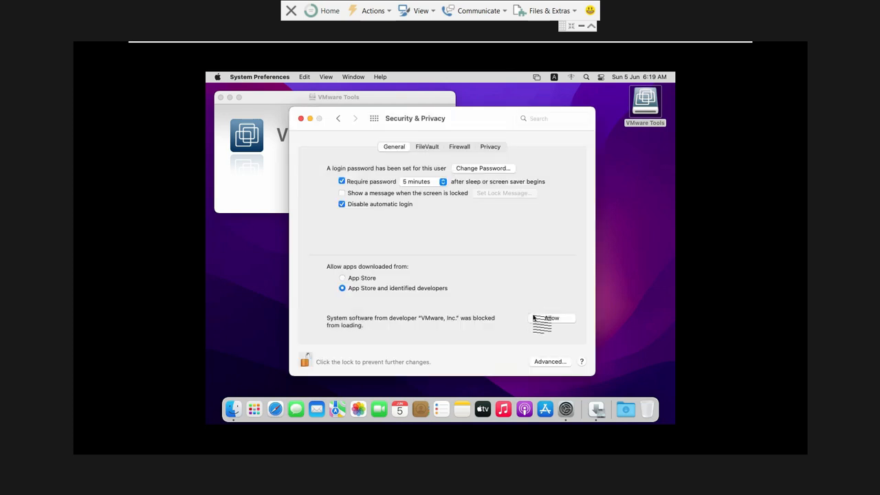
- Allow the blocked VMware, Inc. system software while postponing the restart, and relock and close the Security & Privacy preferences
left_click(537, 318)
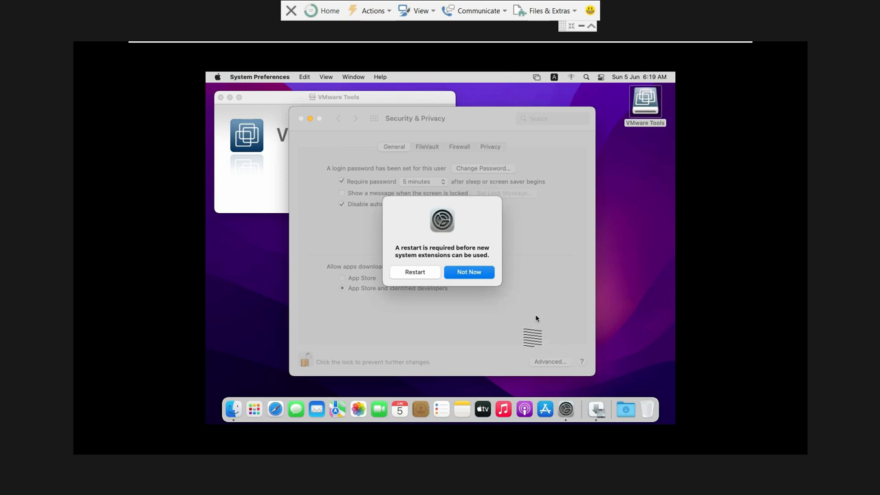
left_click(462, 277)
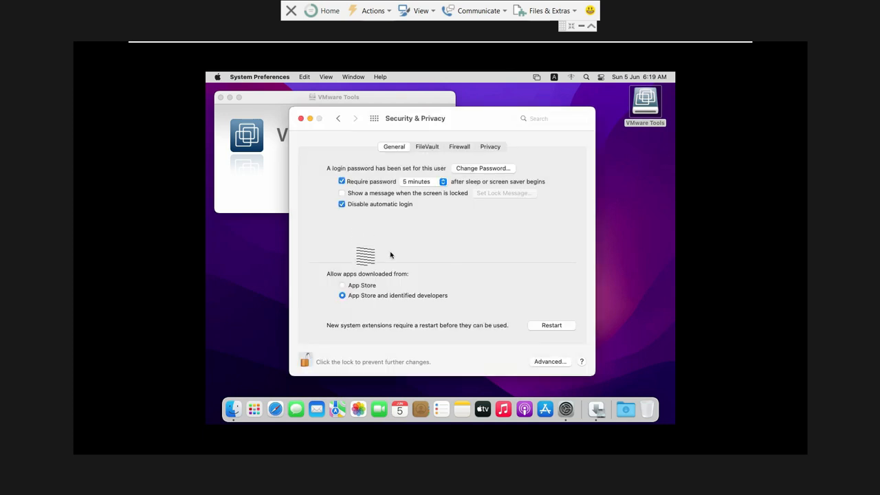
left_click(304, 360)
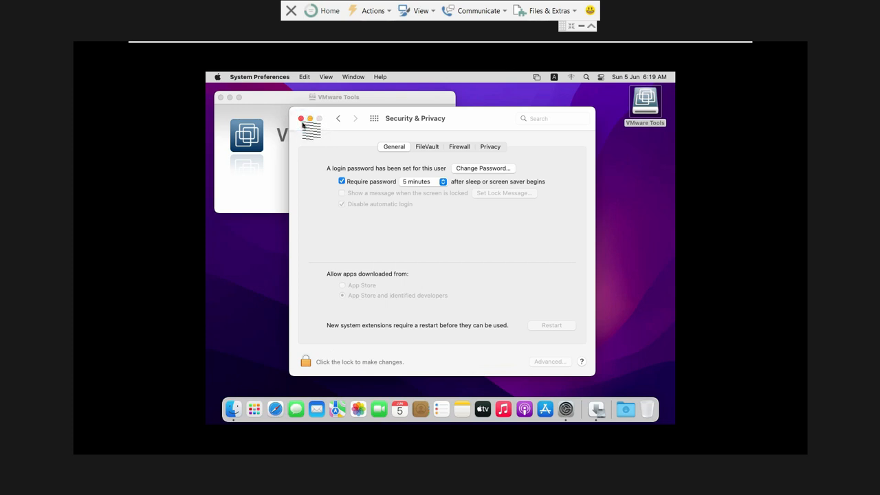
left_click(301, 119)
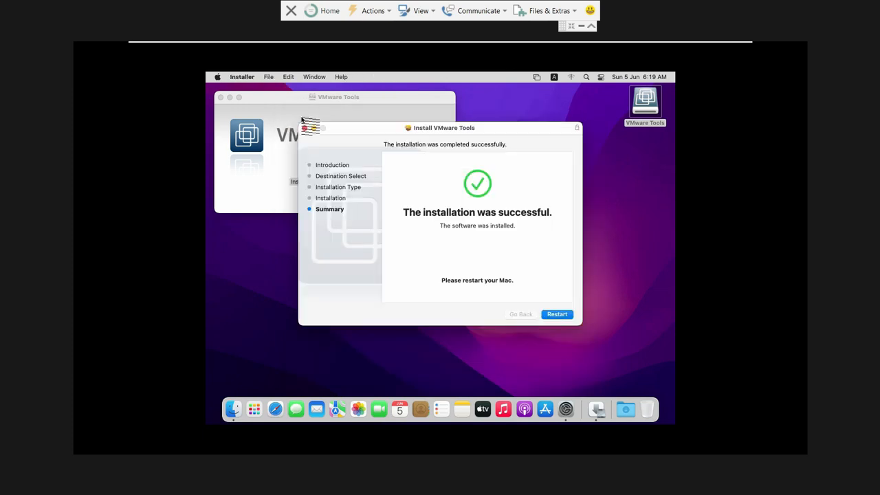
- Restart the Mac from the VMware Tools installer, log back in with the account password, and close the VMware Tools window
left_click(557, 314)
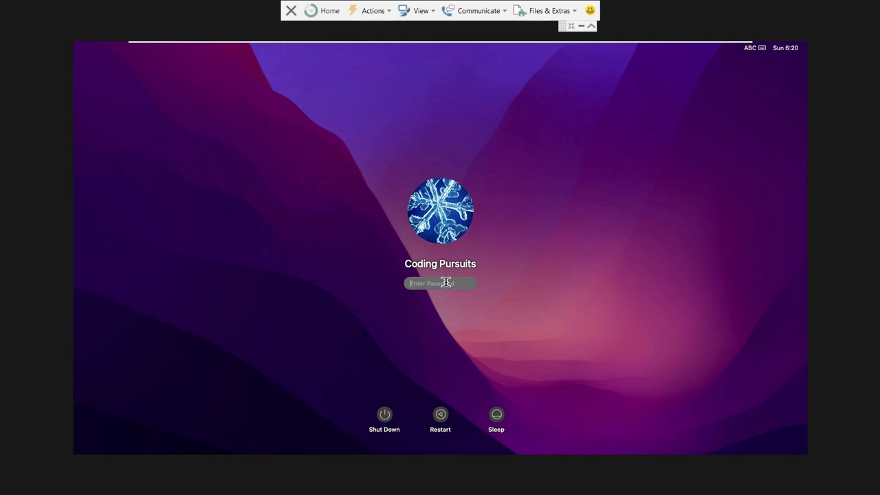
type("**")
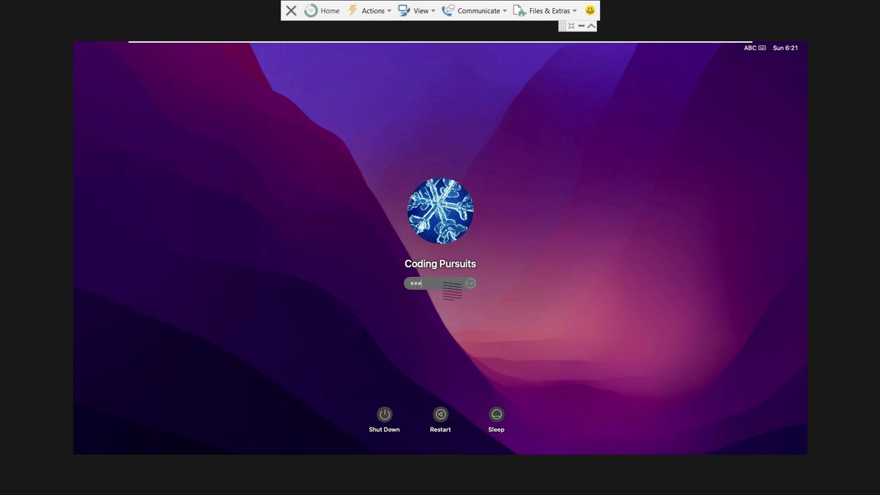
key("Return")
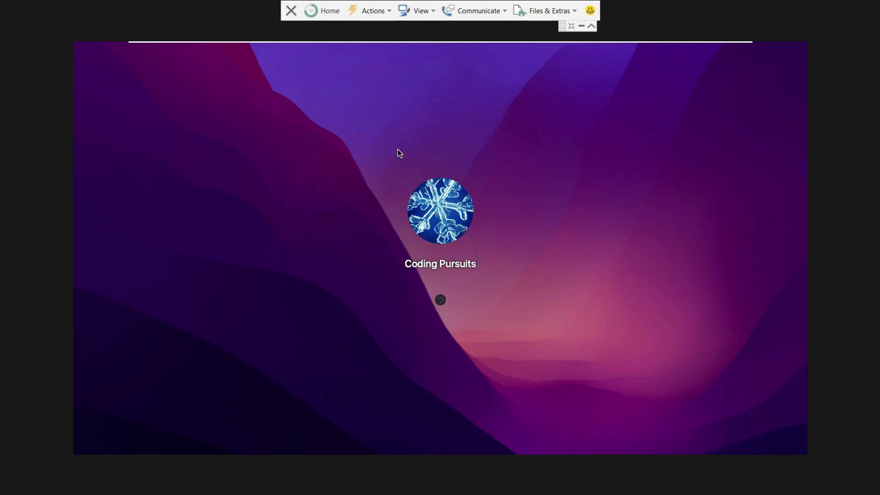
left_click(571, 28)
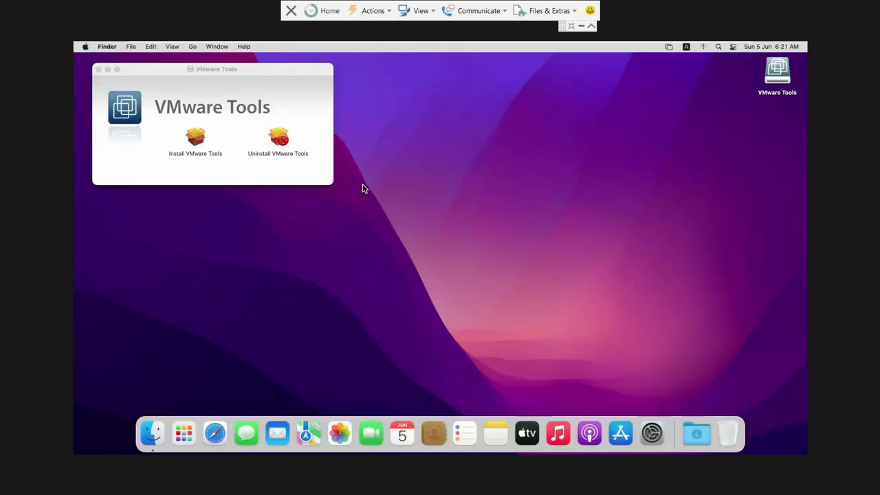
left_click(97, 70)
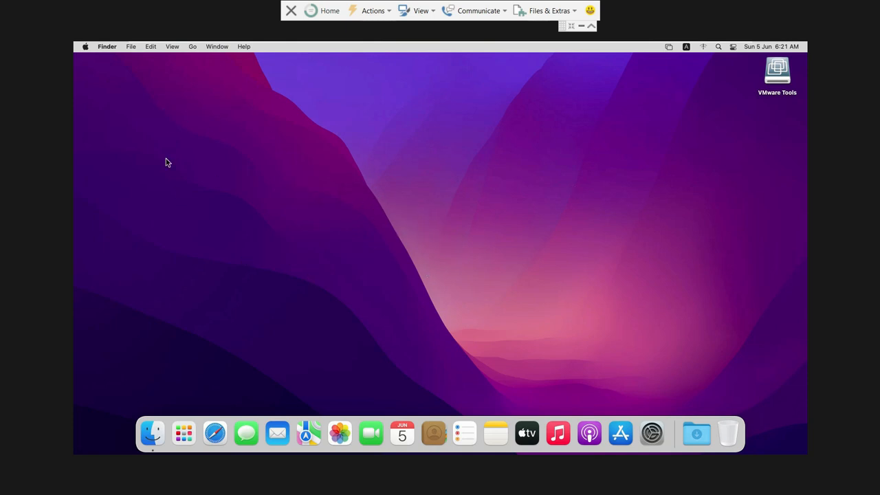
- View the macOS version and hardware overview in About This Mac, and close it
left_click(83, 48)
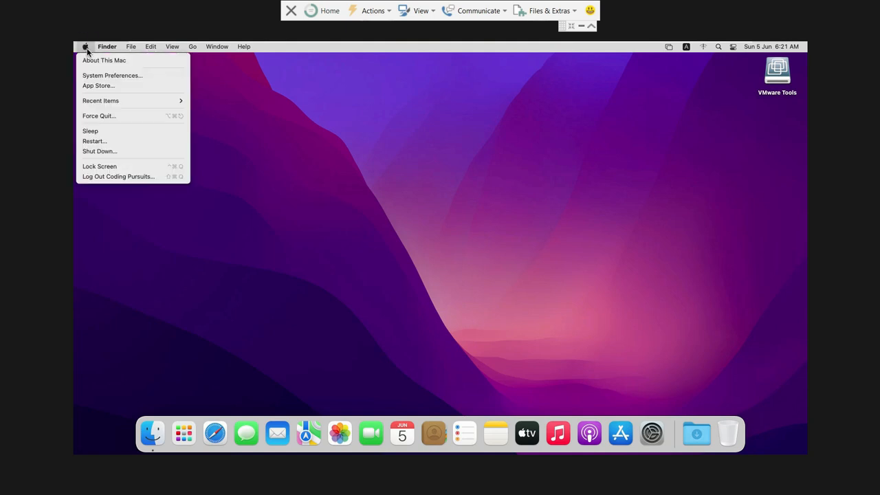
left_click(92, 62)
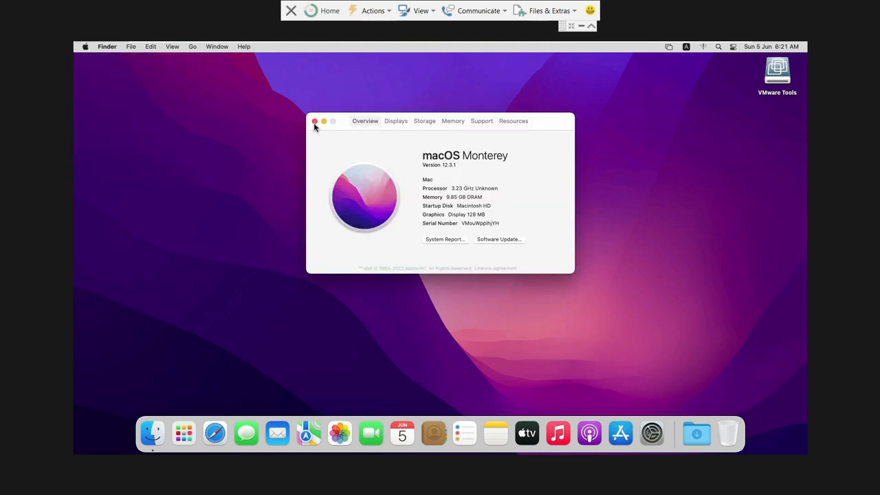
left_click(315, 122)
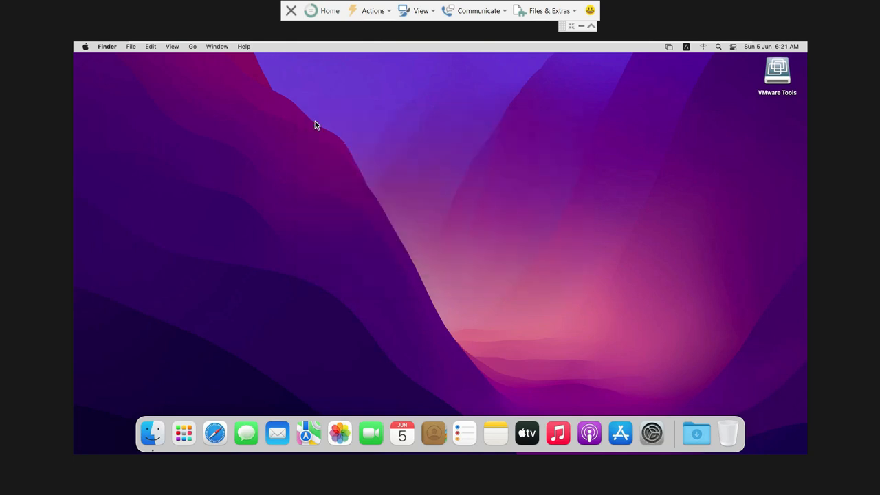
- Look through the installed apps in Launchpad and check the contents of the VMware Tools disk
left_click(183, 431)
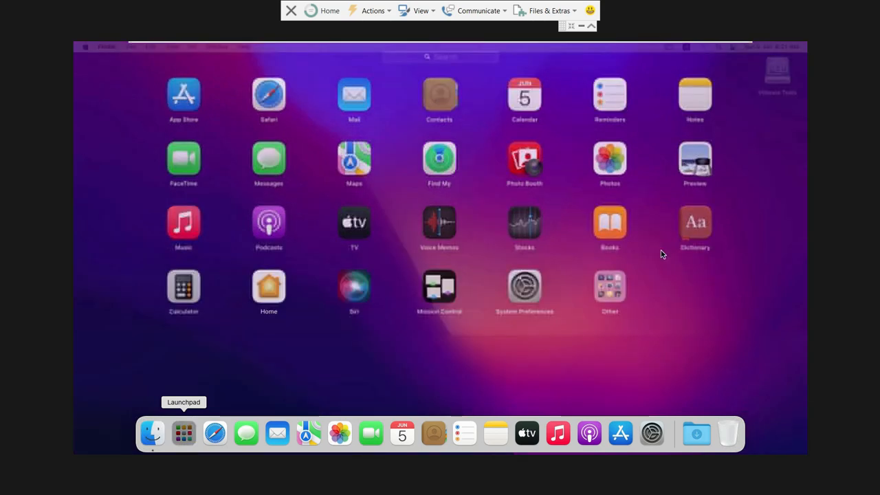
left_click(726, 258)
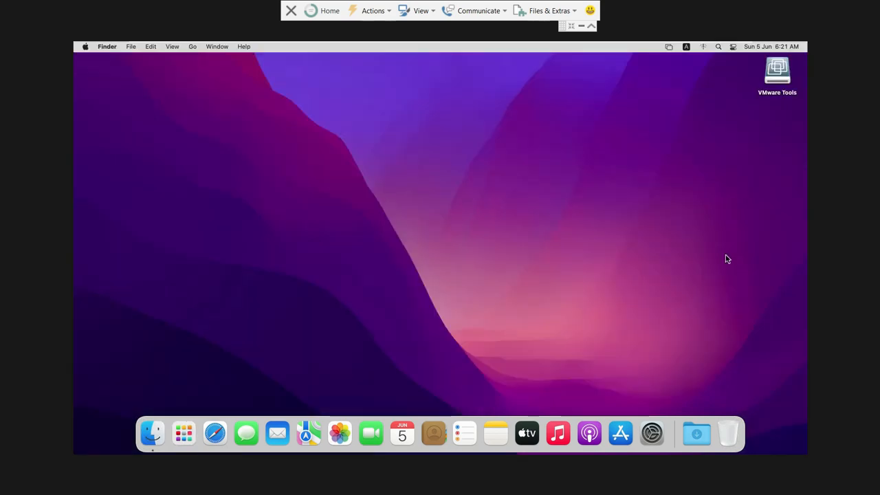
left_click(183, 432)
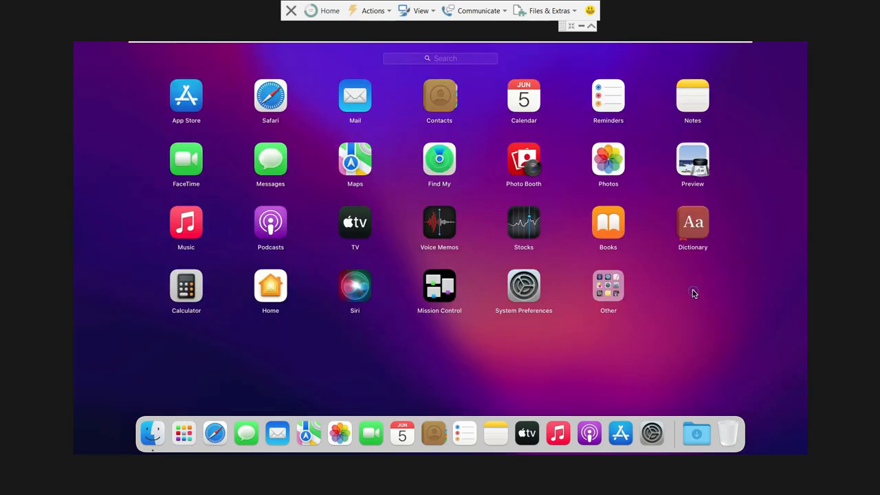
scroll(410, 249, "down", 1)
left_click(141, 186)
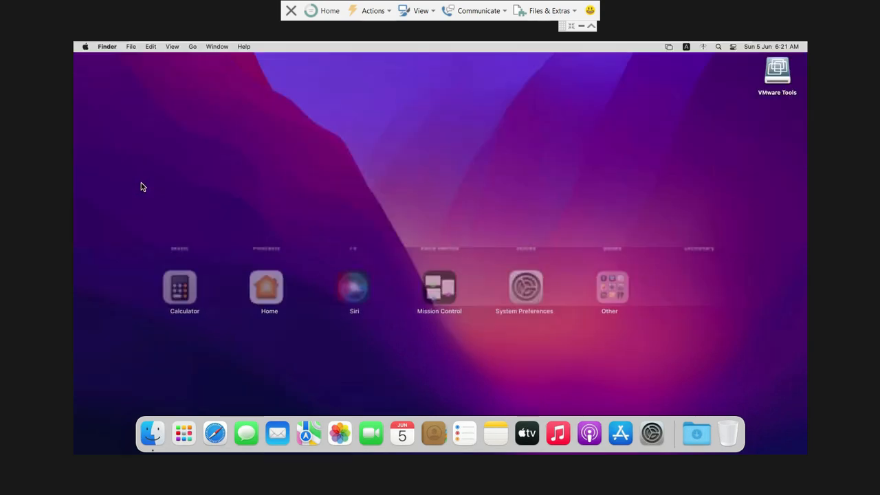
double_click(780, 81)
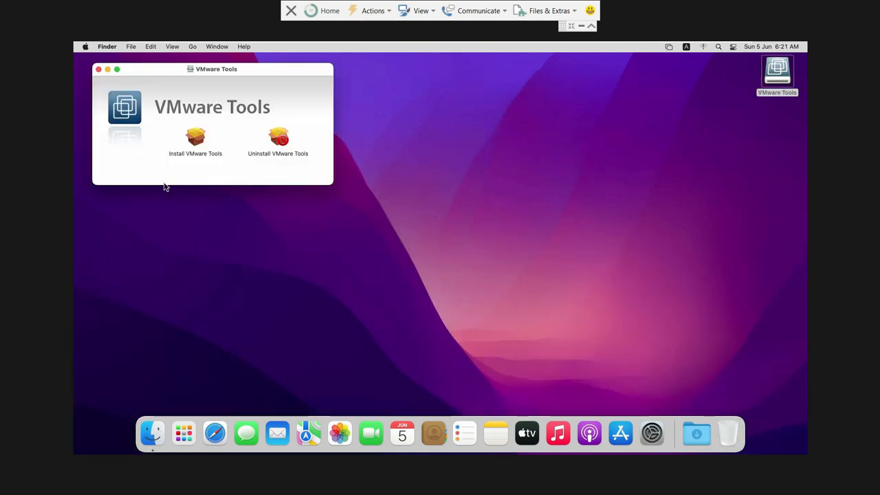
left_click(99, 70)
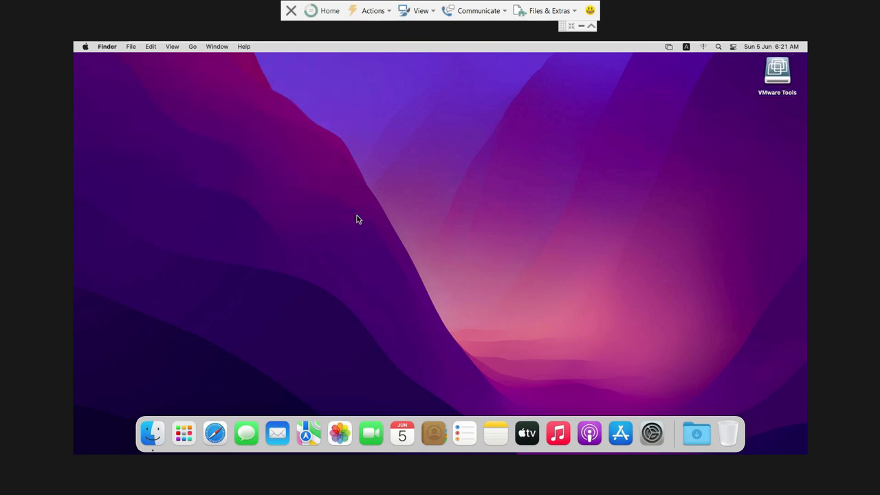